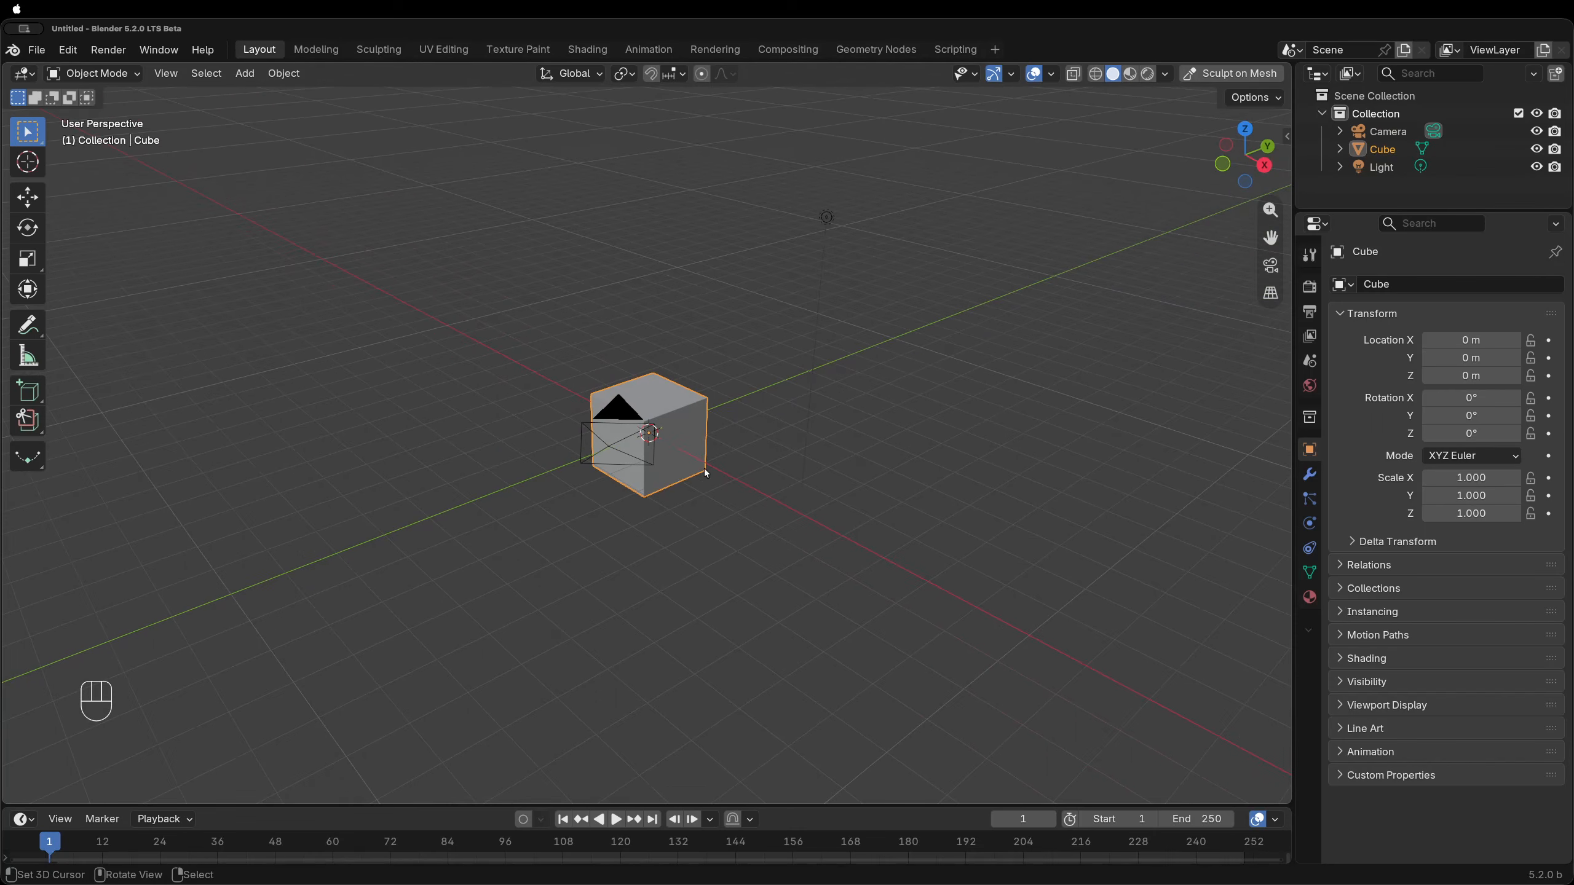
Delete all default objects from the scene: the cube, camera and light
{"action": "key", "text": "a"}
{"action": "key", "text": "a"}
{"action": "key", "text": "x"}
{"action": "left_click", "coordinate": [723, 412]}
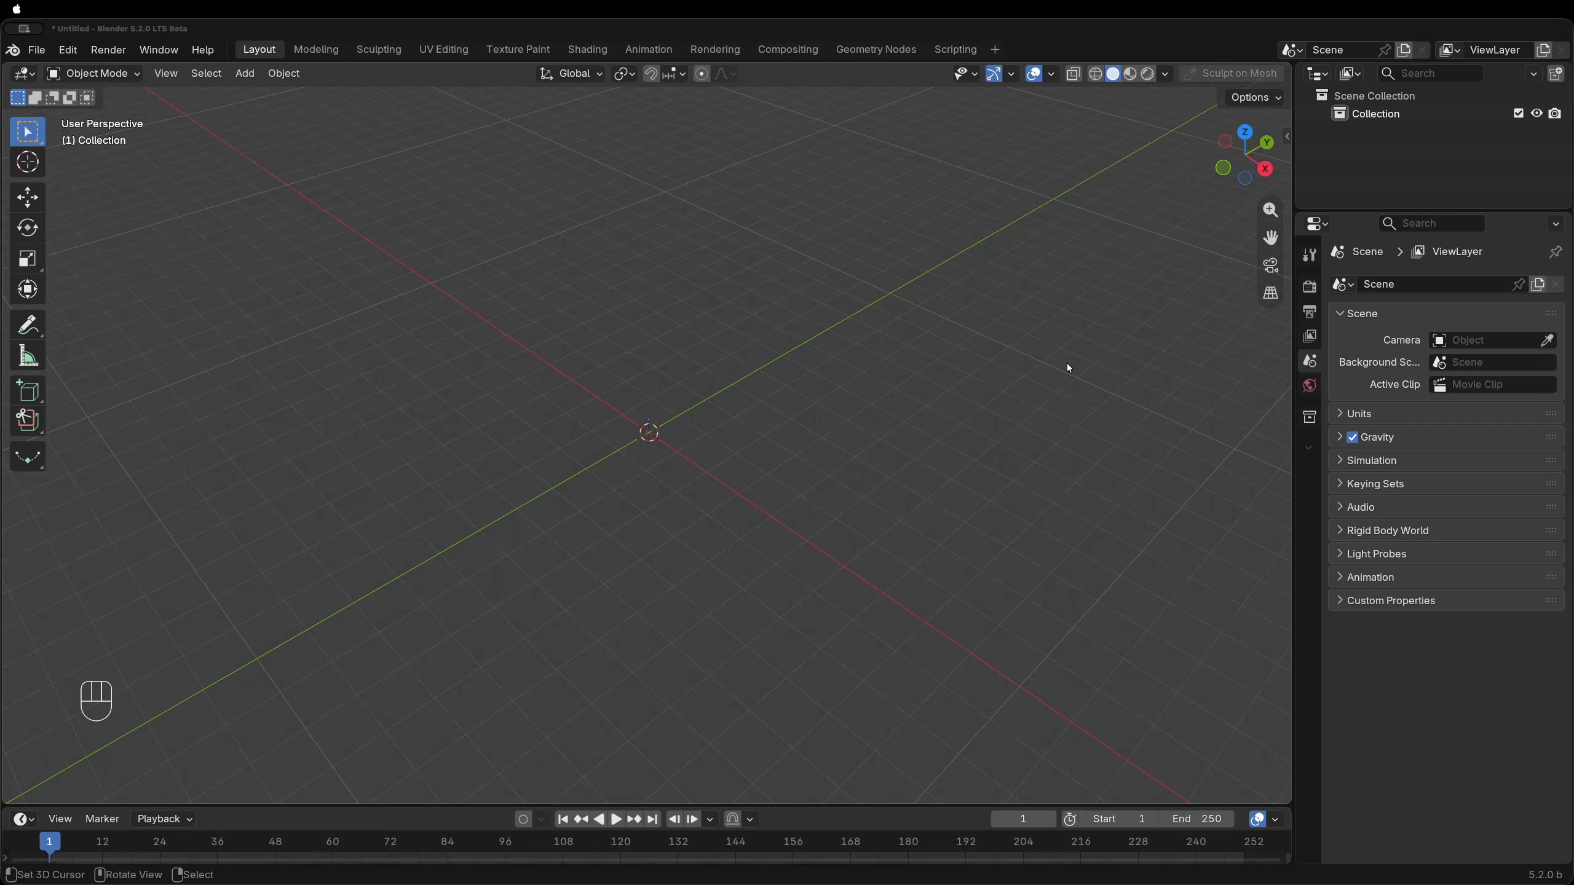
In top view, bring the pen logo image into the scene as a reference near the world origin
{"action": "key", "text": "KP_7"}
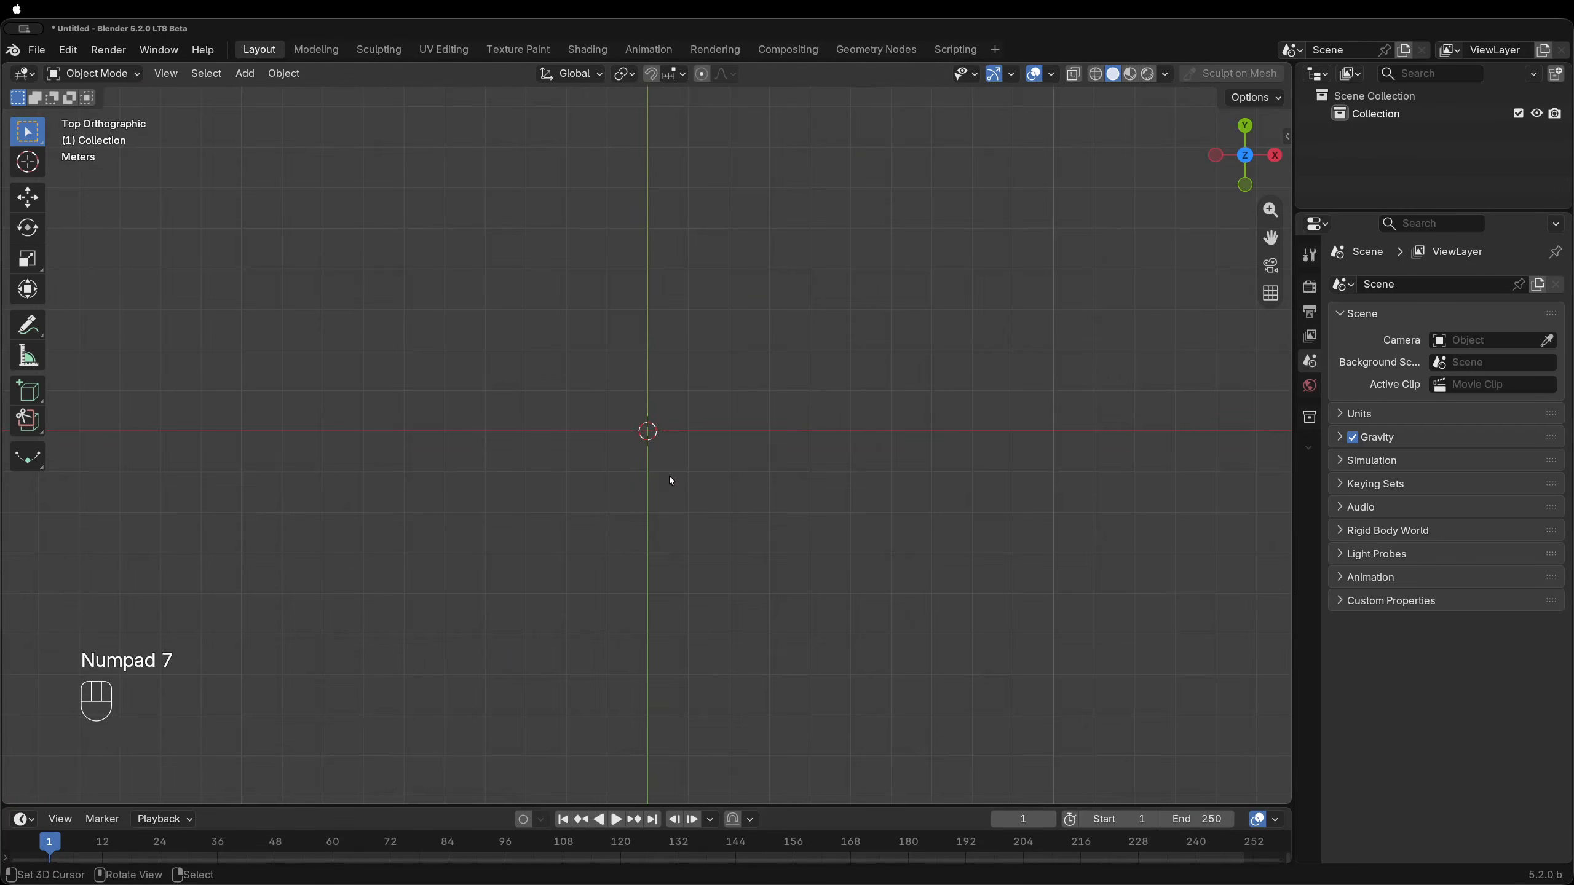
{"action": "left_click_drag", "start_coordinate": [1043, 369], "coordinate": [645, 433]}
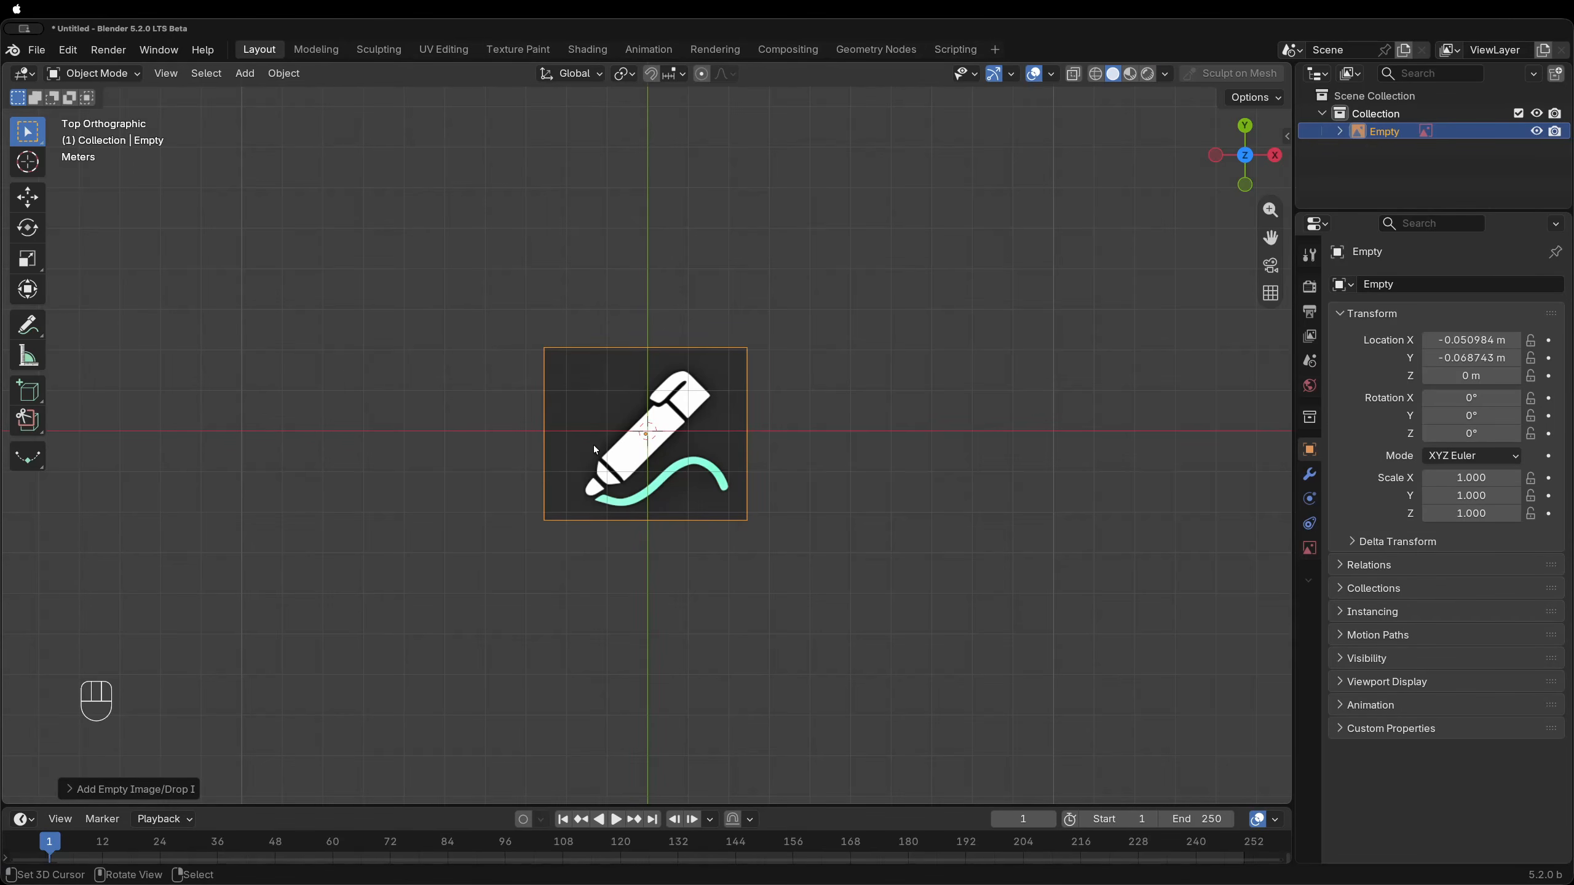
{"action": "scroll", "coordinate": [597, 449], "scroll_direction": "up", "scroll_amount": 7}
{"action": "scroll", "coordinate": [597, 452], "scroll_direction": "down", "scroll_amount": 2}
{"action": "scroll", "coordinate": [597, 452], "scroll_direction": "up", "scroll_amount": 2}
{"action": "scroll", "coordinate": [668, 426], "scroll_direction": "down", "scroll_amount": 2}
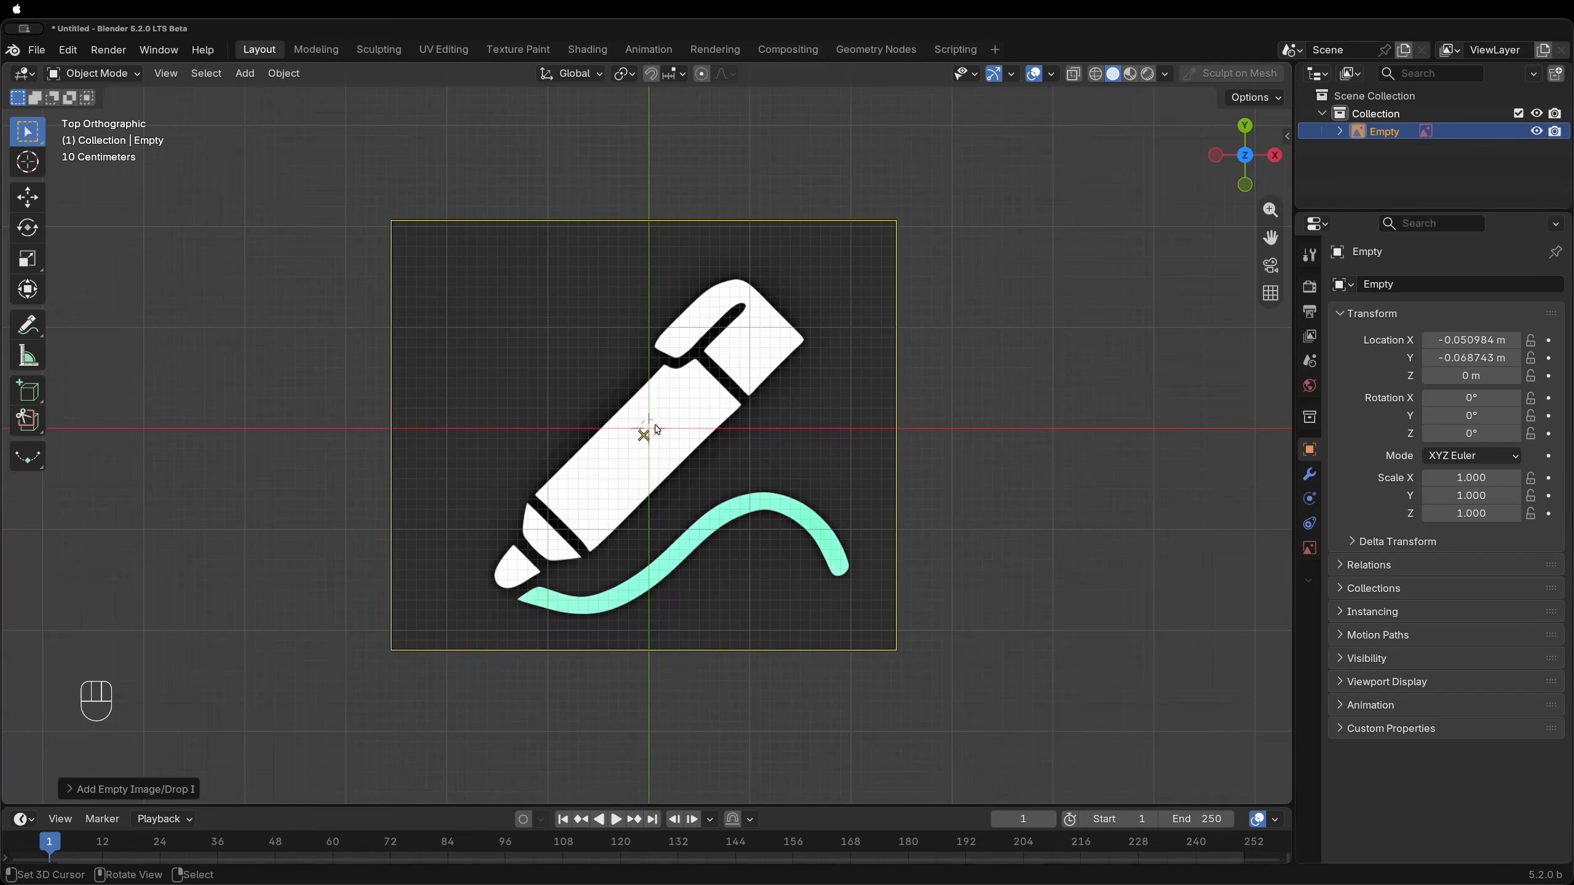
Trace the reference image to a new Grease Pencil object with a color threshold of 0.203
{"action": "key", "text": "w"}
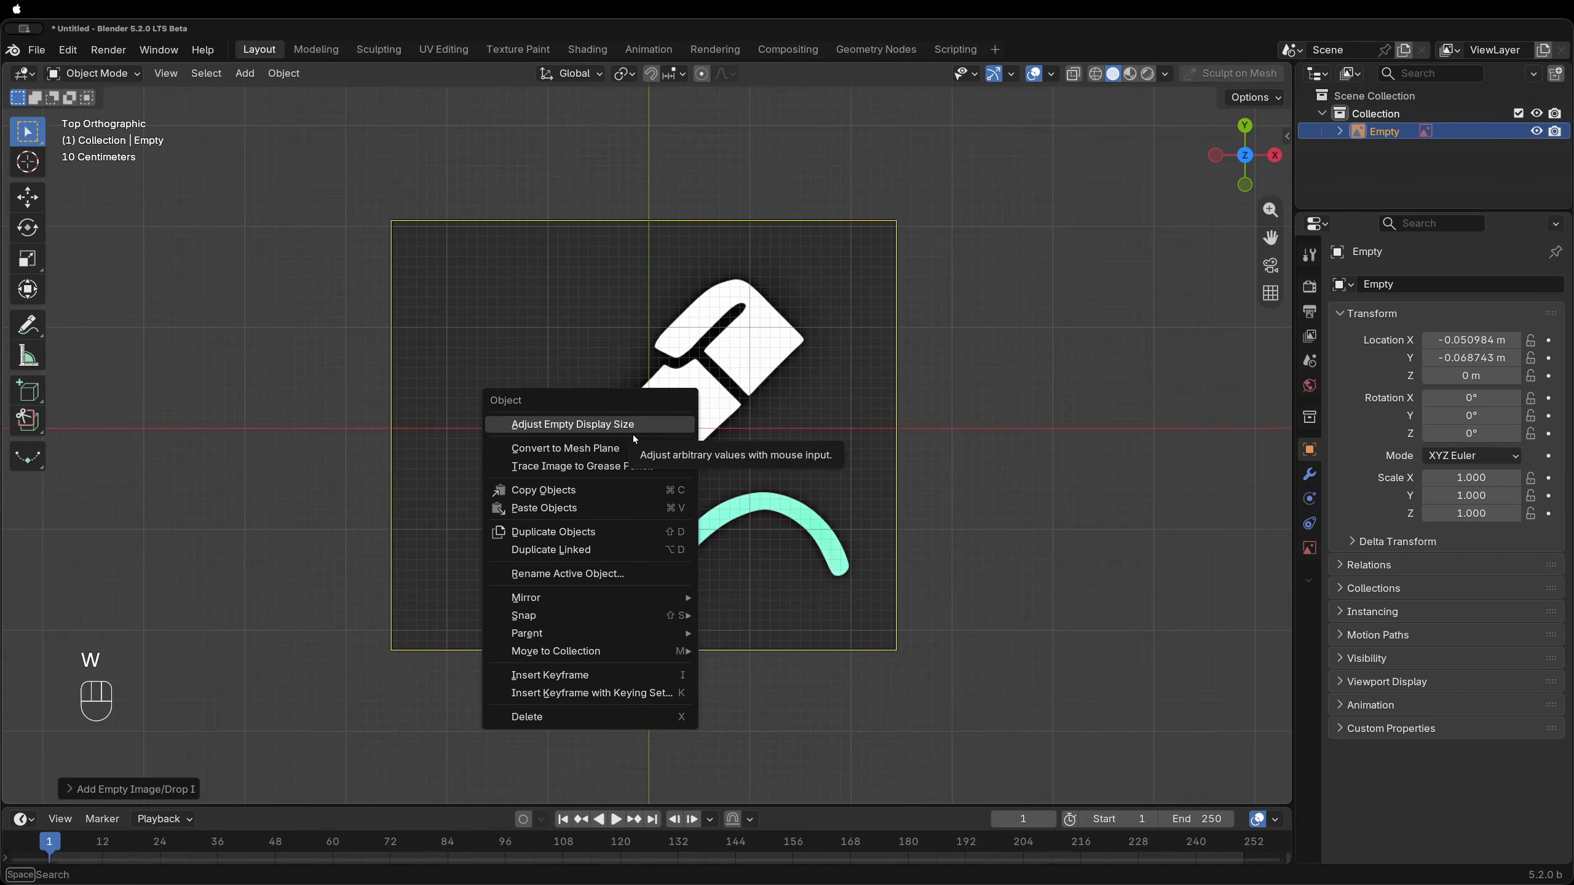
{"action": "left_click", "coordinate": [589, 466]}
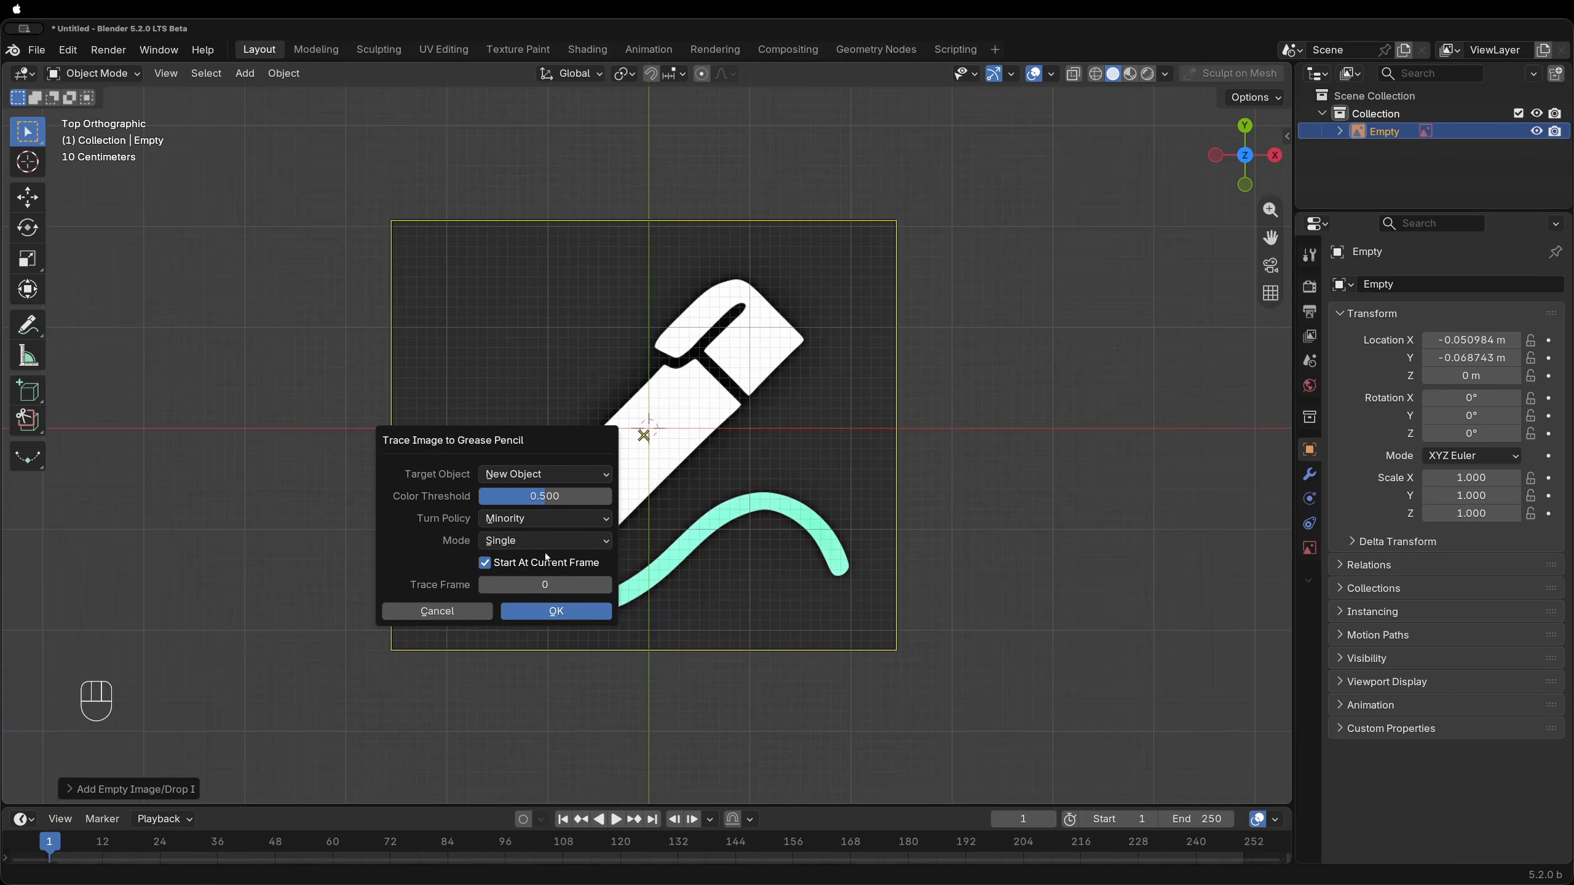
{"action": "left_click", "coordinate": [557, 612]}
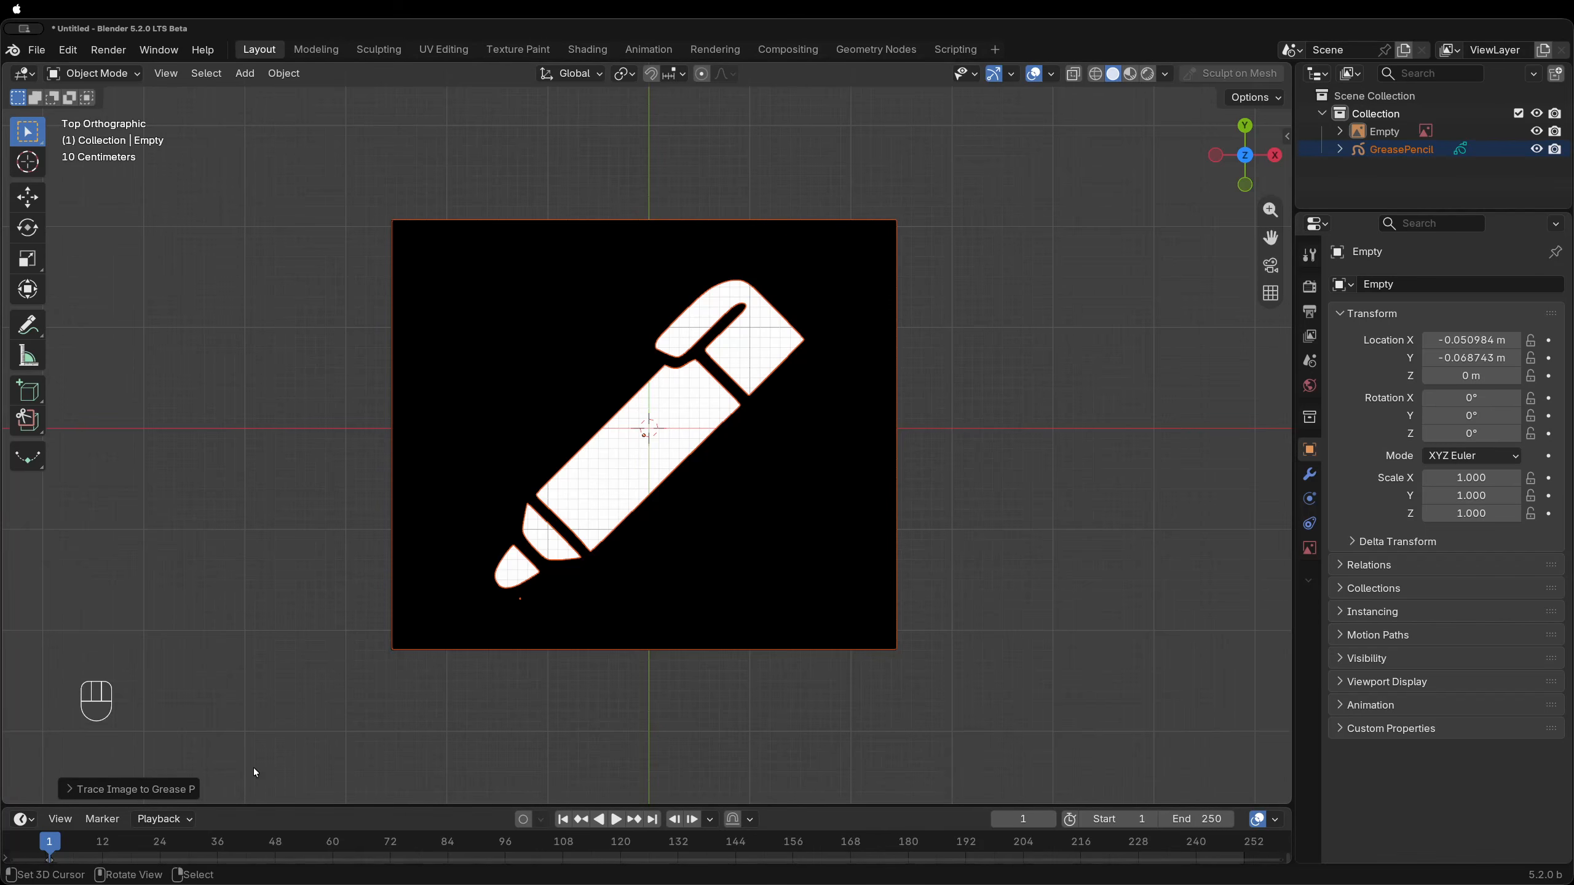
{"action": "left_click", "coordinate": [83, 791]}
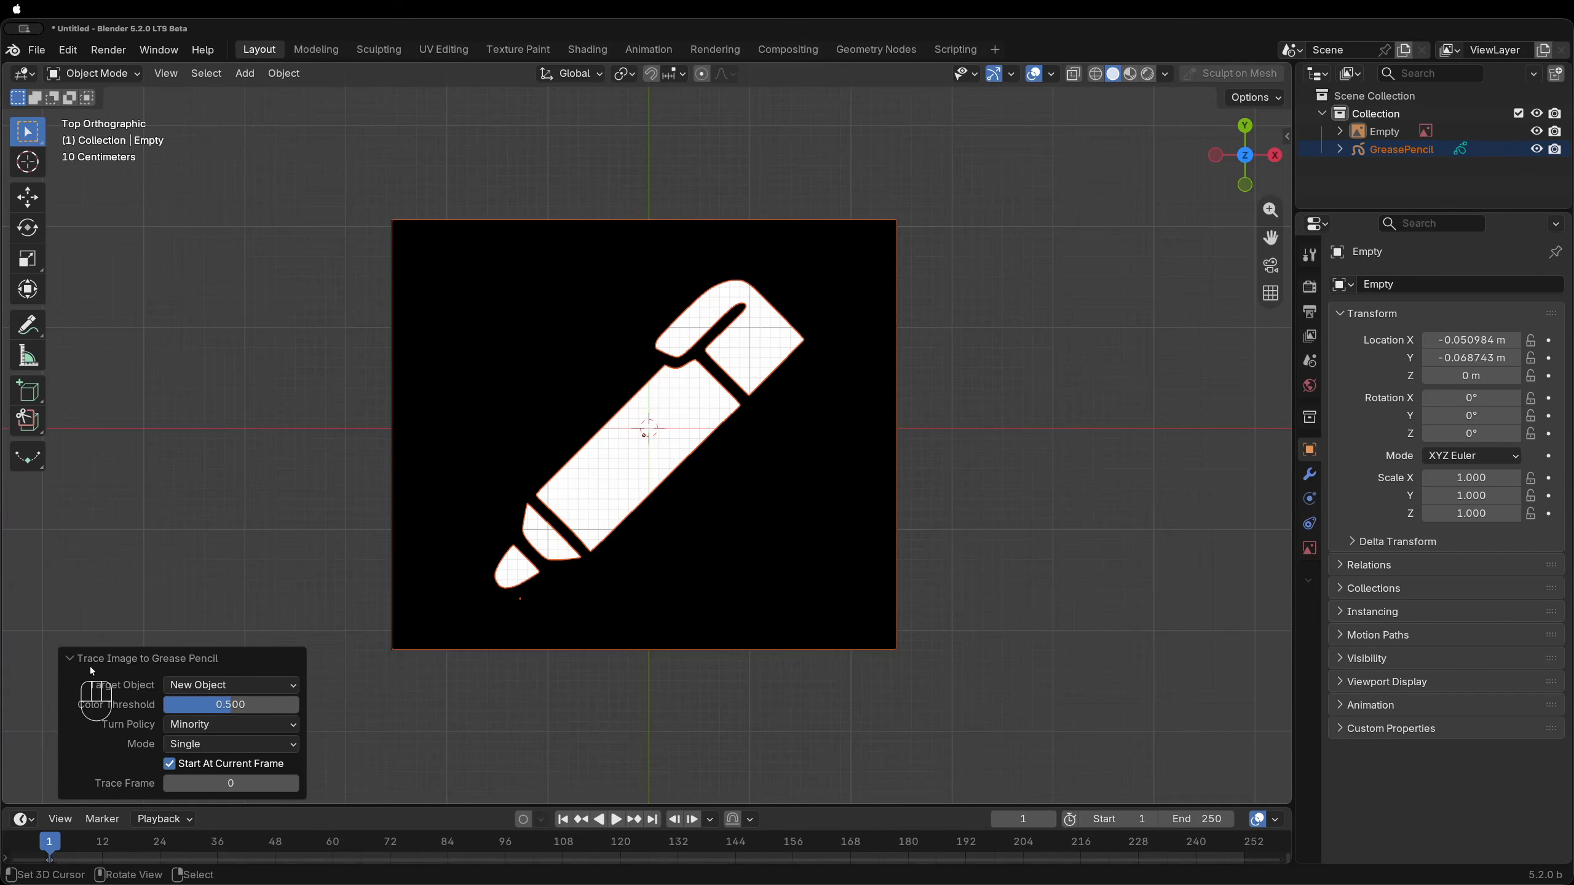
{"action": "mouse_move", "coordinate": [248, 705]}
{"action": "left_mouse_down"}
{"action": "mouse_move", "coordinate": [192, 705]}
{"action": "mouse_move", "coordinate": [298, 705]}
{"action": "mouse_move", "coordinate": [165, 705]}
{"action": "mouse_move", "coordinate": [246, 705]}
{"action": "mouse_move", "coordinate": [190, 705]}
{"action": "left_mouse_up"}
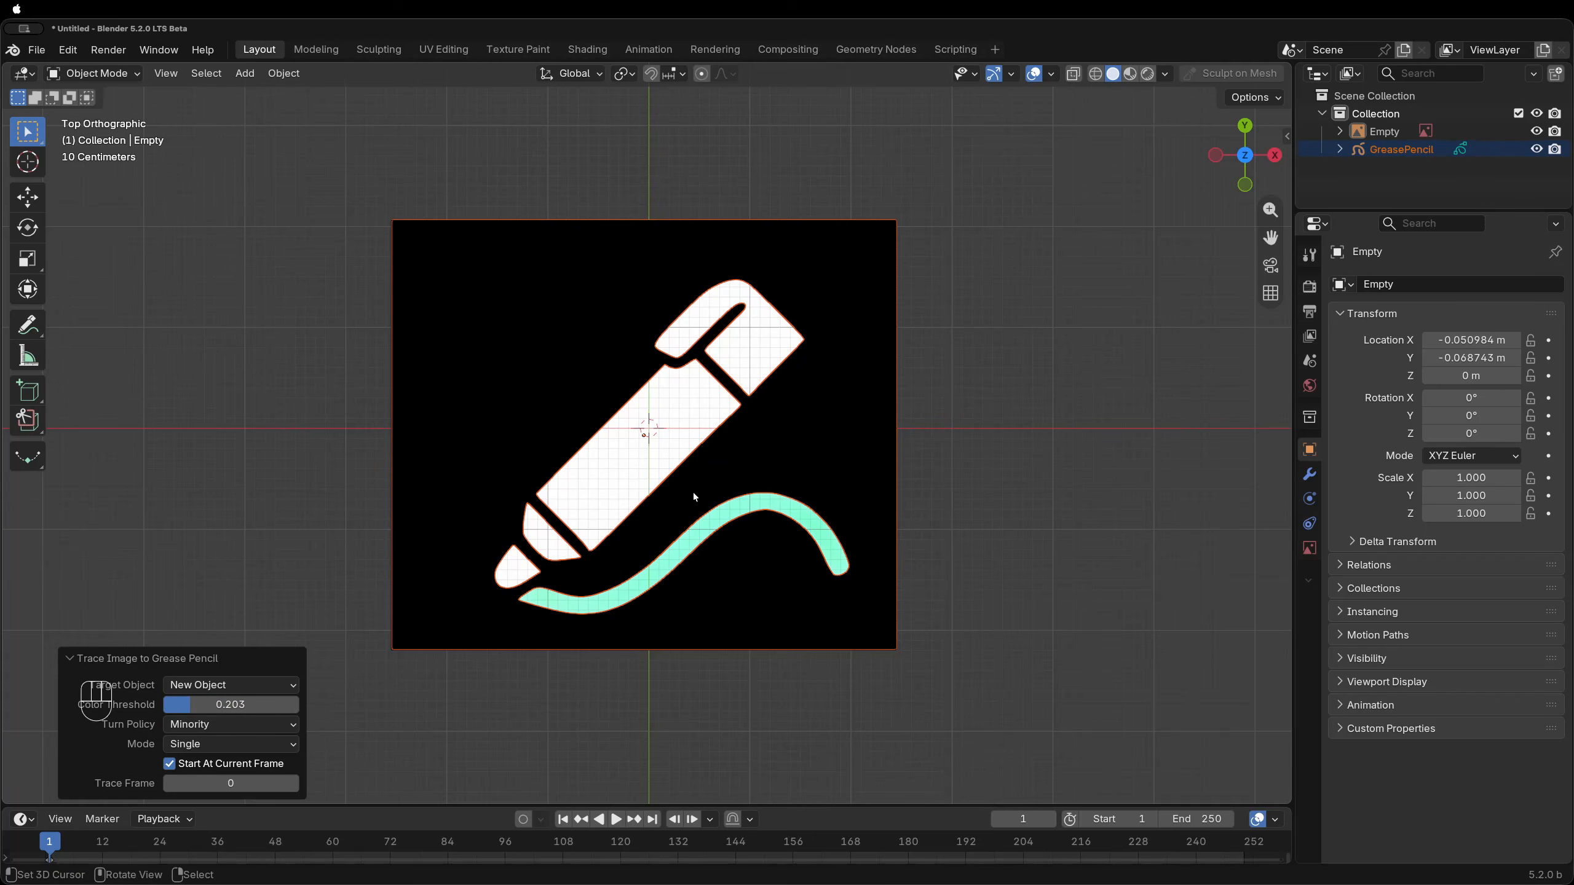
Convert the traced Grease Pencil object to a mesh
{"action": "left_click", "coordinate": [1397, 150]}
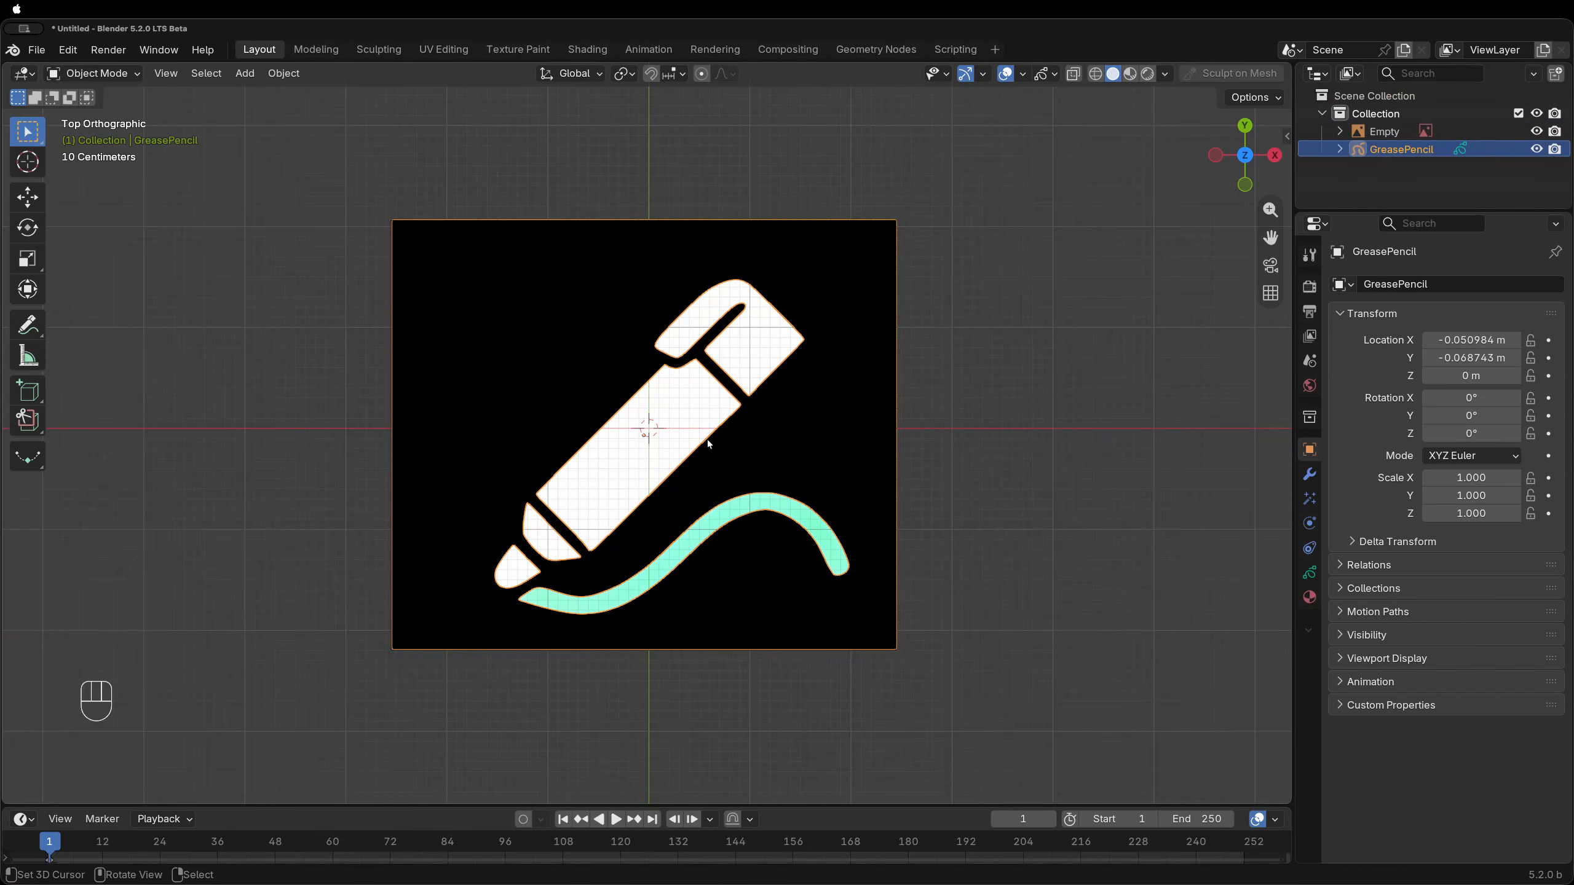
{"action": "left_click", "coordinate": [275, 75]}
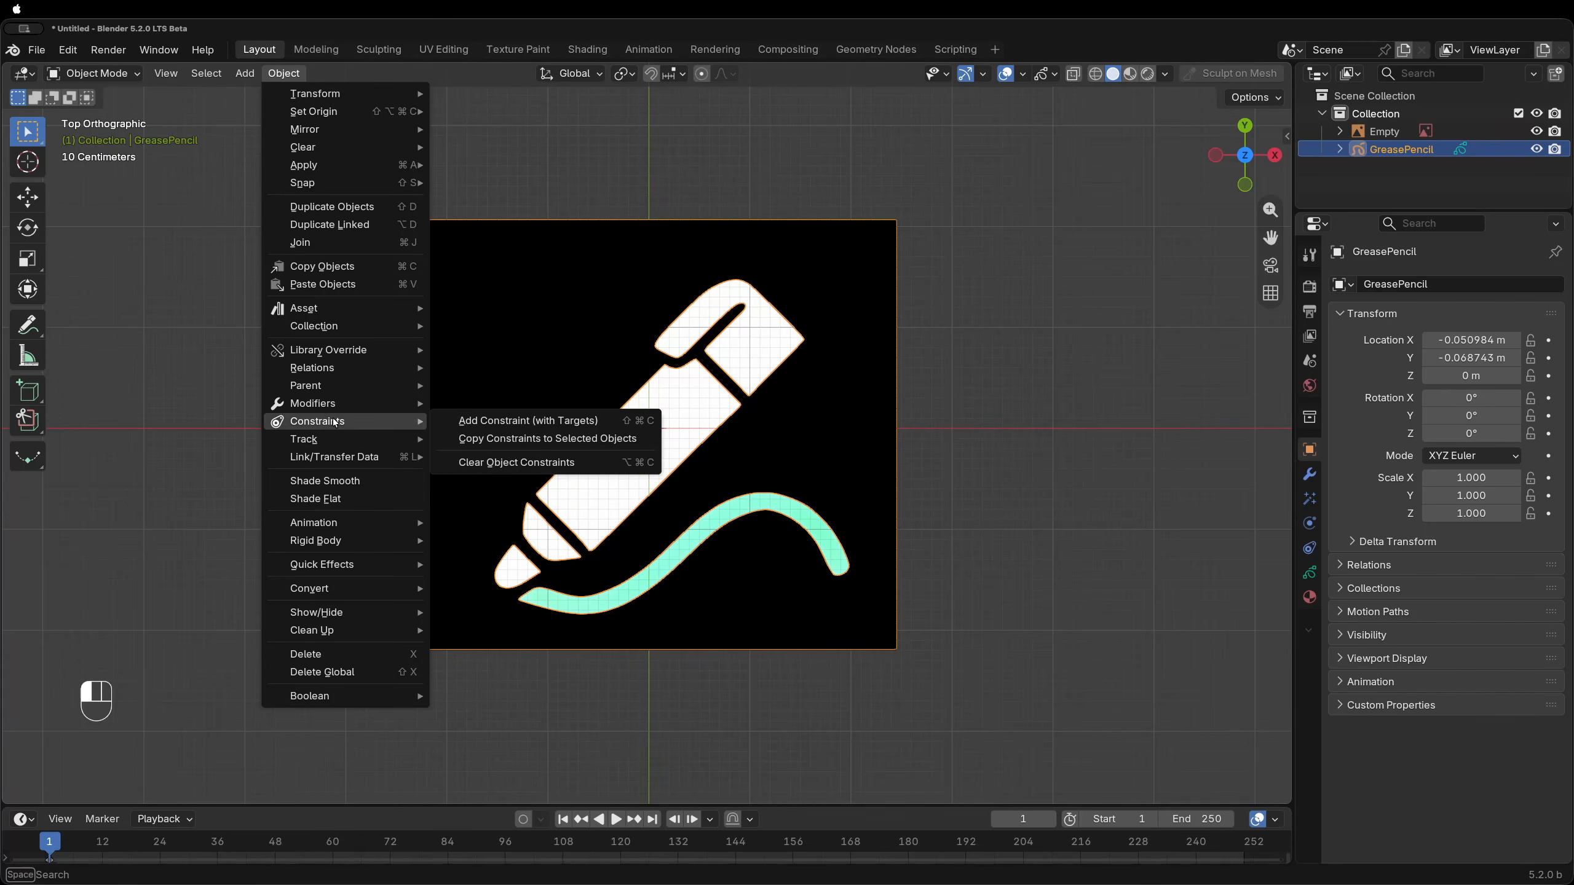
{"action": "mouse_move", "coordinate": [333, 592]}
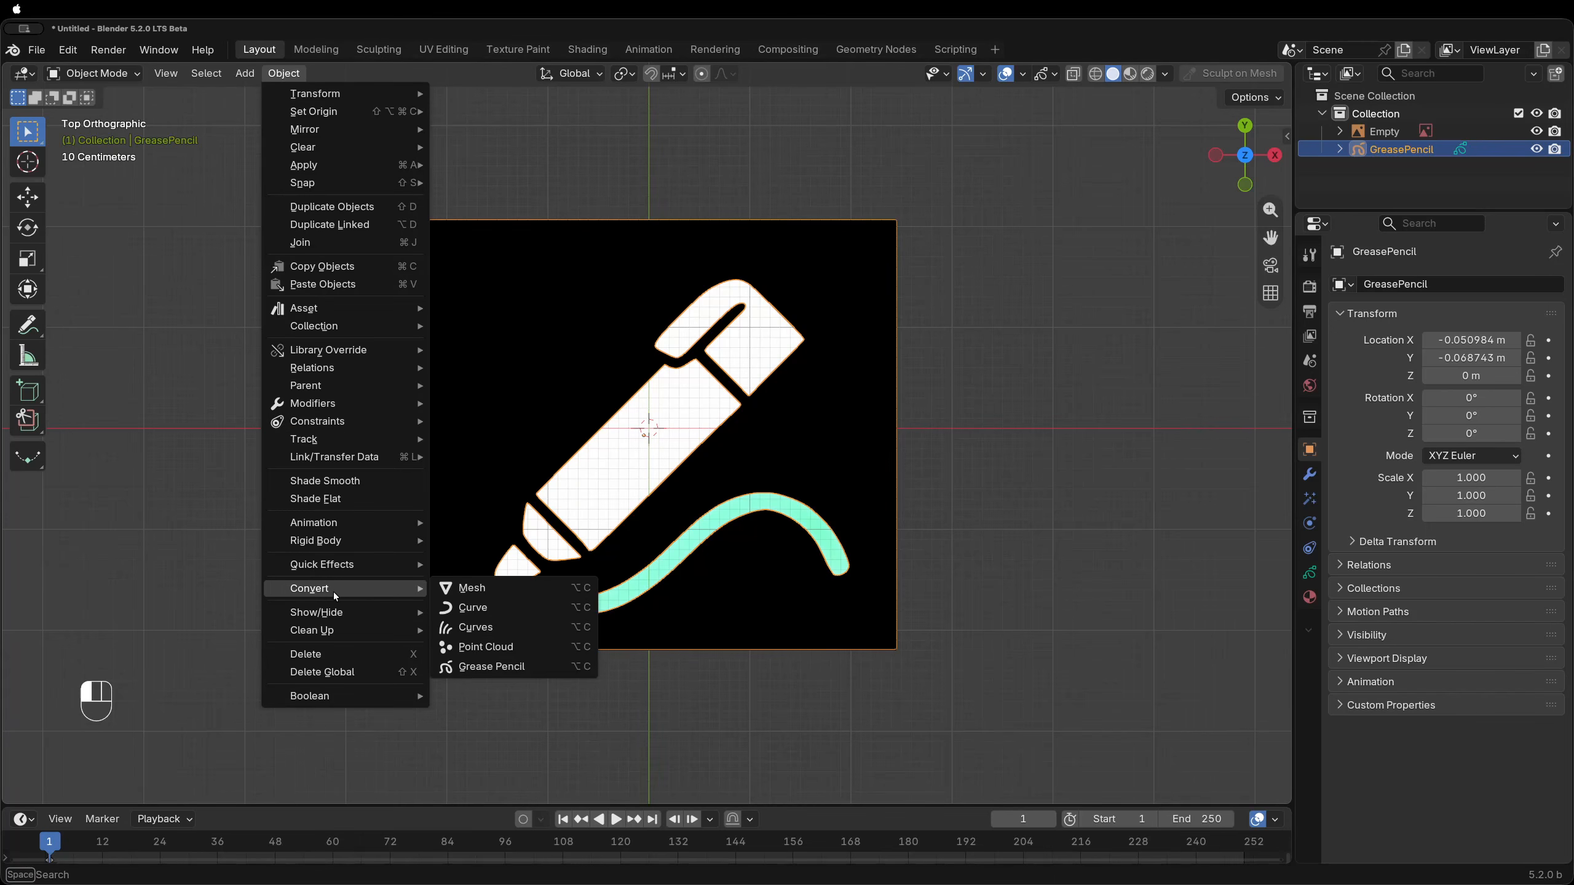
{"action": "left_click", "coordinate": [478, 593]}
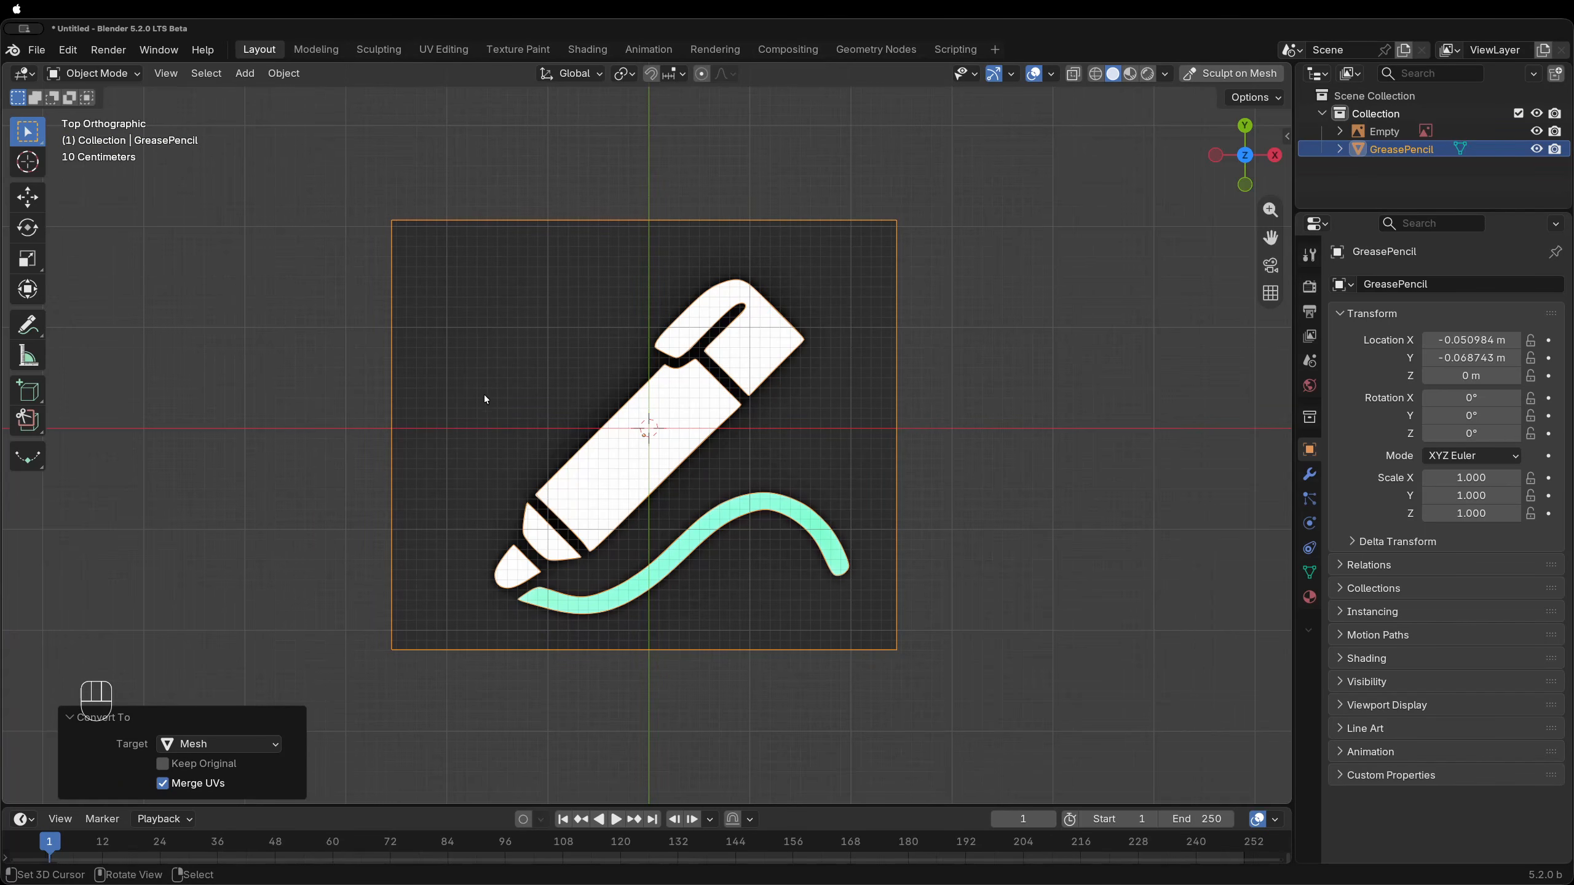
Delete the vertices of the outer rectangular frame from the traced mesh and return to Object Mode
{"action": "key", "text": "Tab"}
{"action": "middle_click_drag", "start_coordinate": [484, 422], "coordinate": [609, 536]}
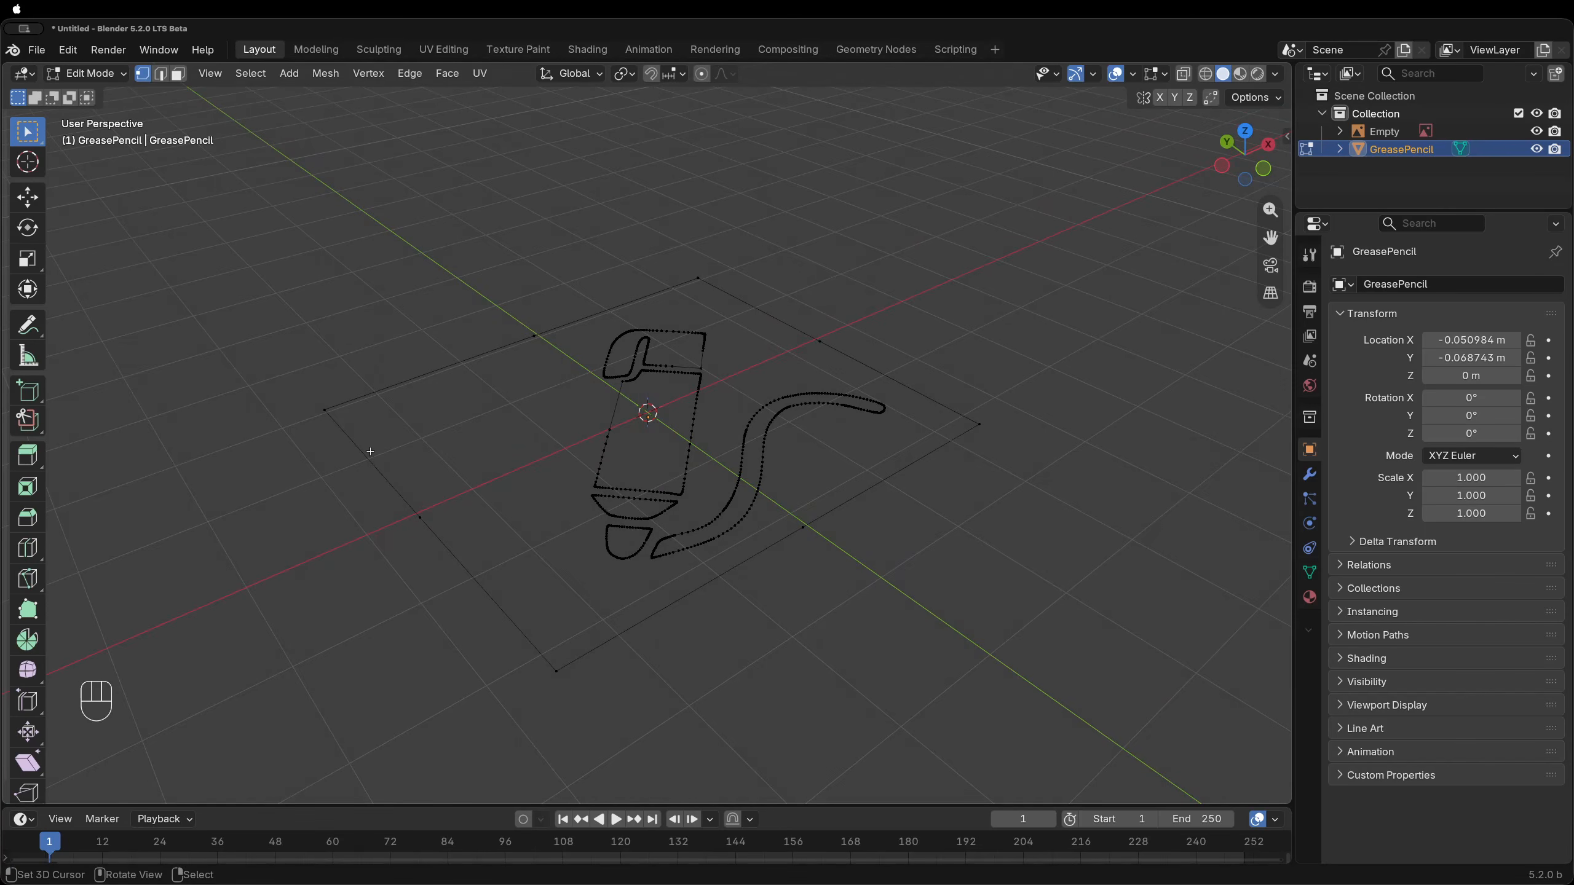
{"action": "key", "text": "c"}
{"action": "mouse_move", "coordinate": [316, 404]}
{"action": "left_mouse_down"}
{"action": "mouse_move", "coordinate": [485, 604]}
{"action": "mouse_move", "coordinate": [767, 637]}
{"action": "mouse_move", "coordinate": [823, 545]}
{"action": "mouse_move", "coordinate": [980, 442]}
{"action": "mouse_move", "coordinate": [850, 310]}
{"action": "mouse_move", "coordinate": [687, 257]}
{"action": "mouse_move", "coordinate": [340, 415]}
{"action": "left_mouse_up"}
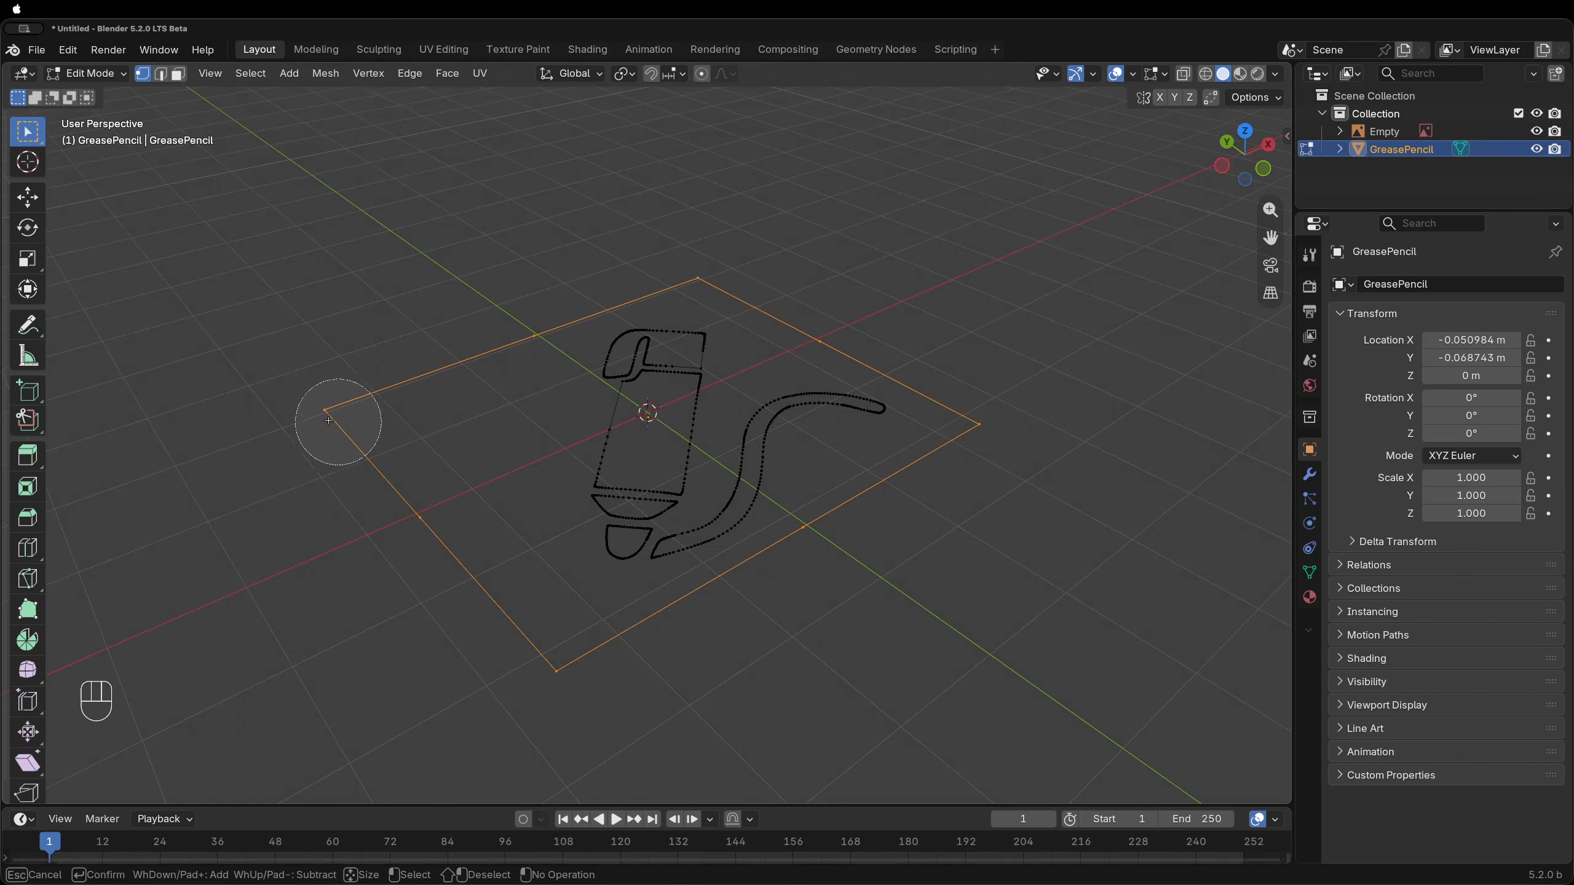
{"action": "right_click", "coordinate": [505, 541]}
{"action": "key", "text": "x"}
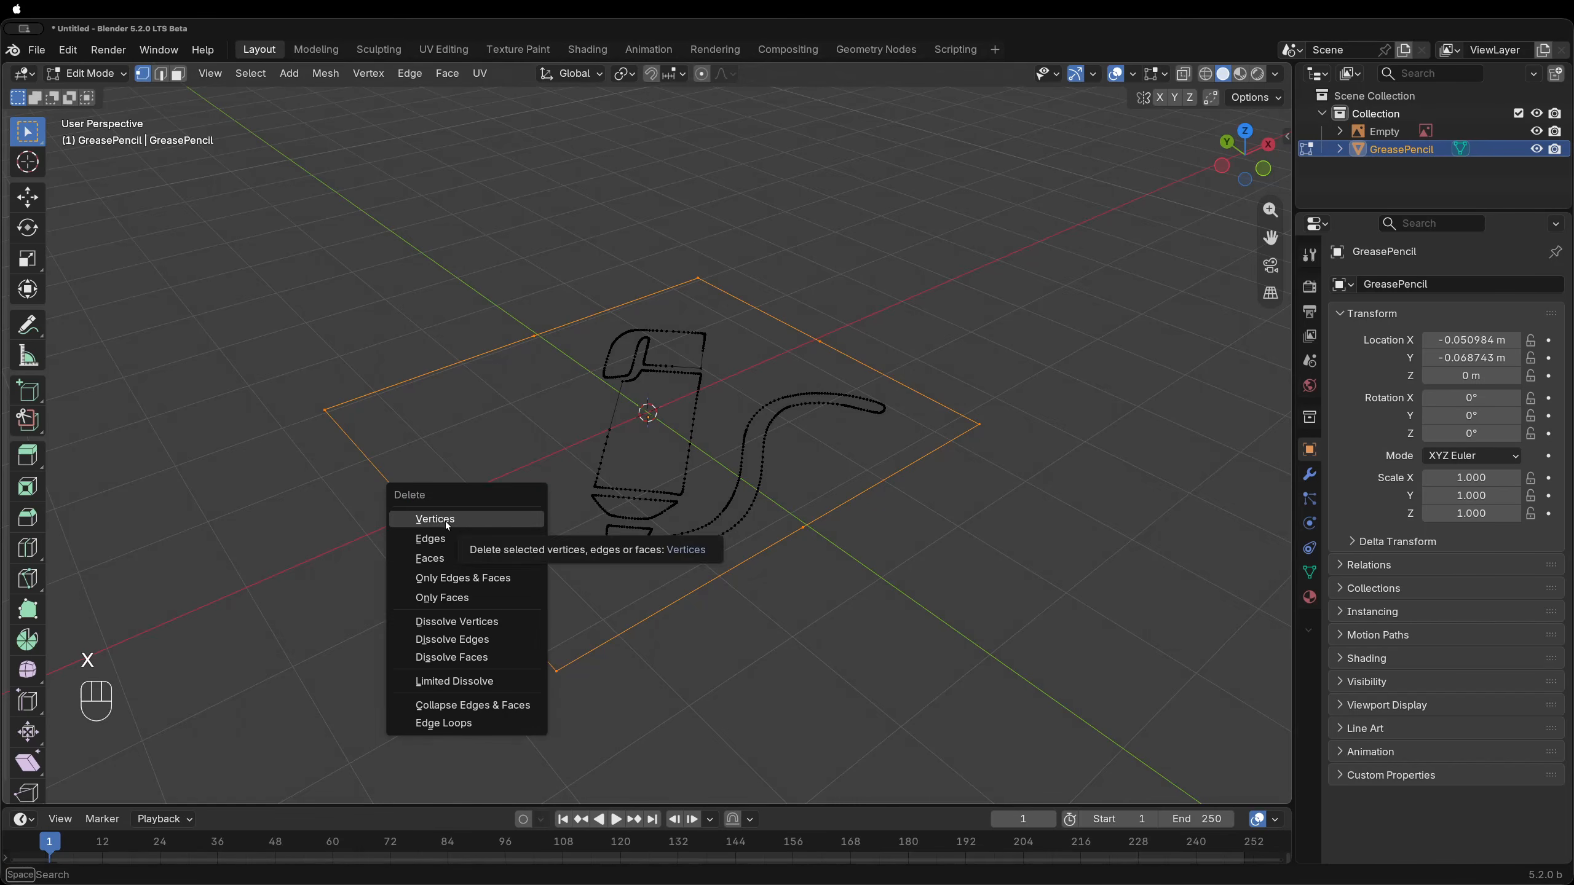
{"action": "left_click", "coordinate": [484, 520]}
{"action": "mouse_move", "coordinate": [650, 508]}
{"action": "middle_mouse_down"}
{"action": "mouse_move", "coordinate": [854, 497]}
{"action": "mouse_move", "coordinate": [817, 520]}
{"action": "middle_mouse_up"}
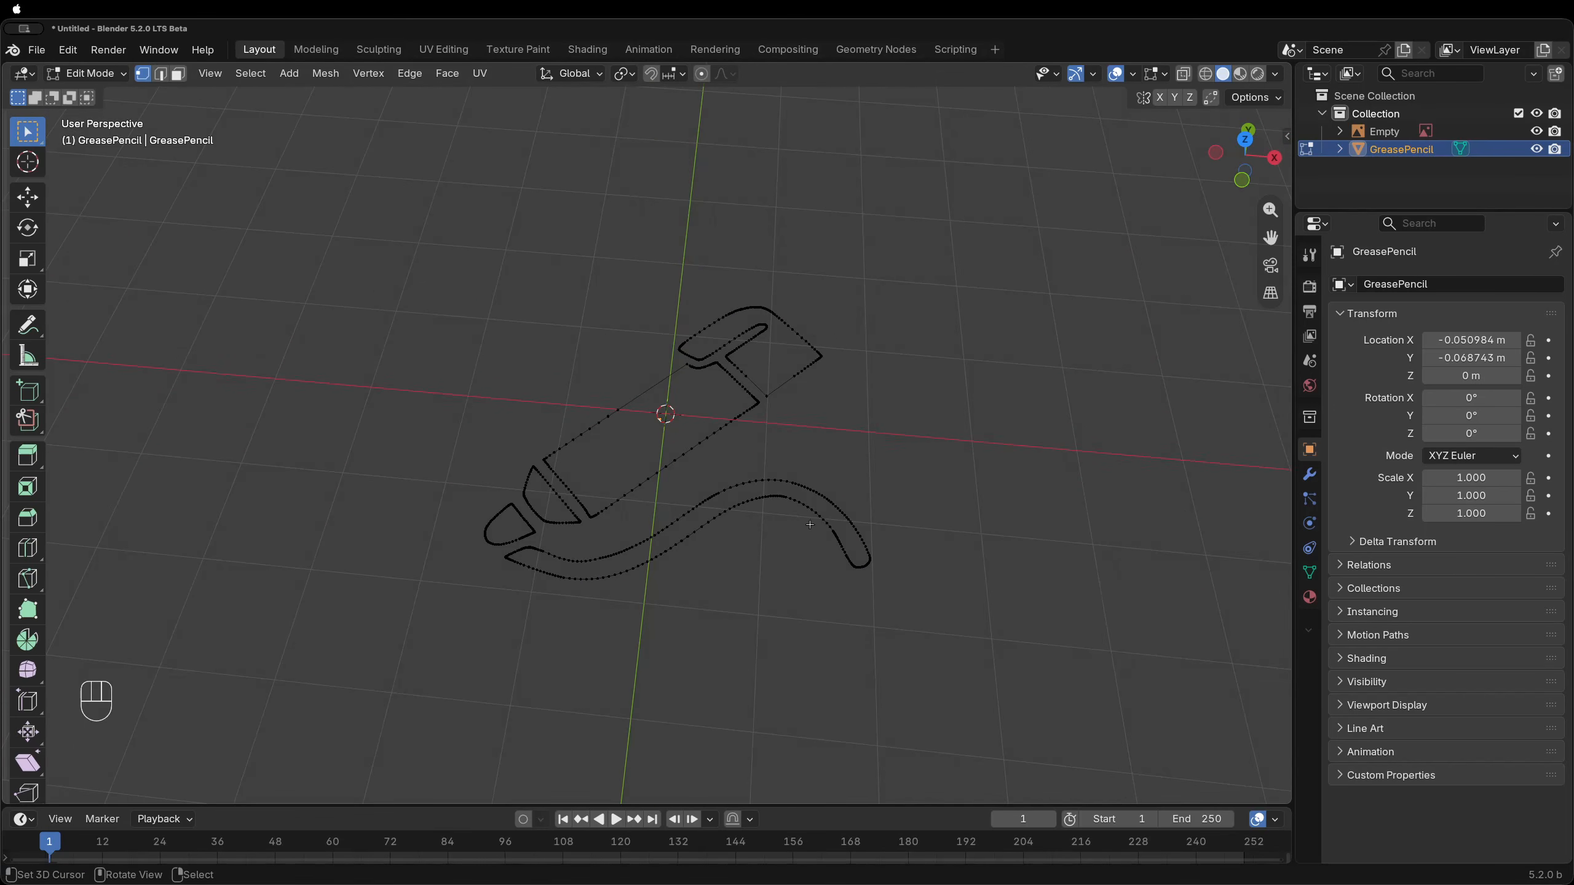
{"action": "key", "text": "Tab"}
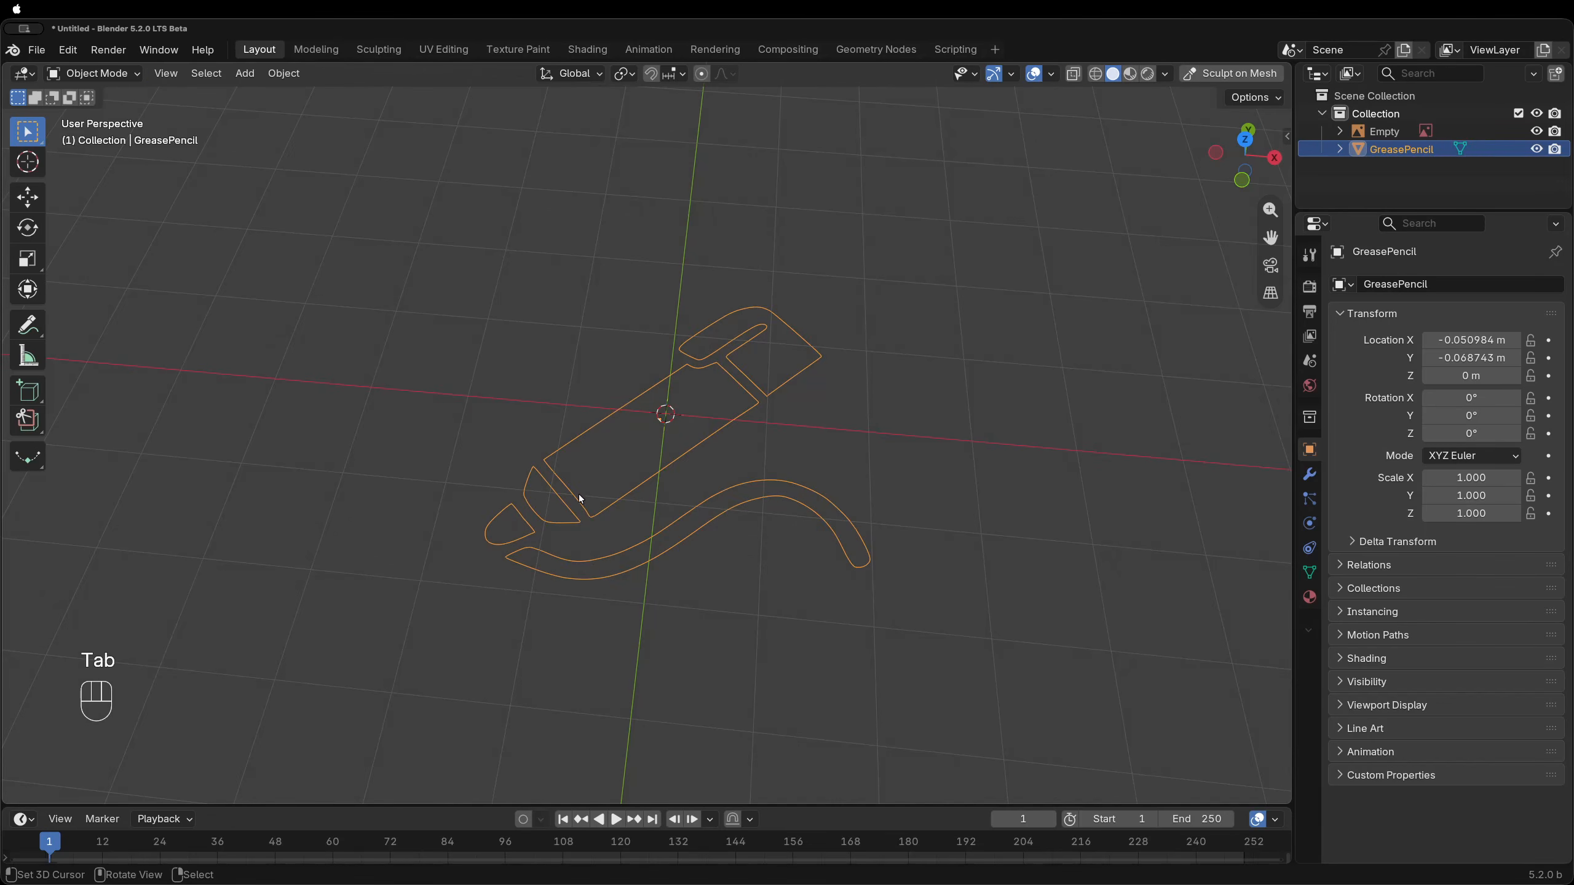
Hide the reference image in the viewport so only the traced outlines are shown
{"action": "key", "text": "KP_7"}
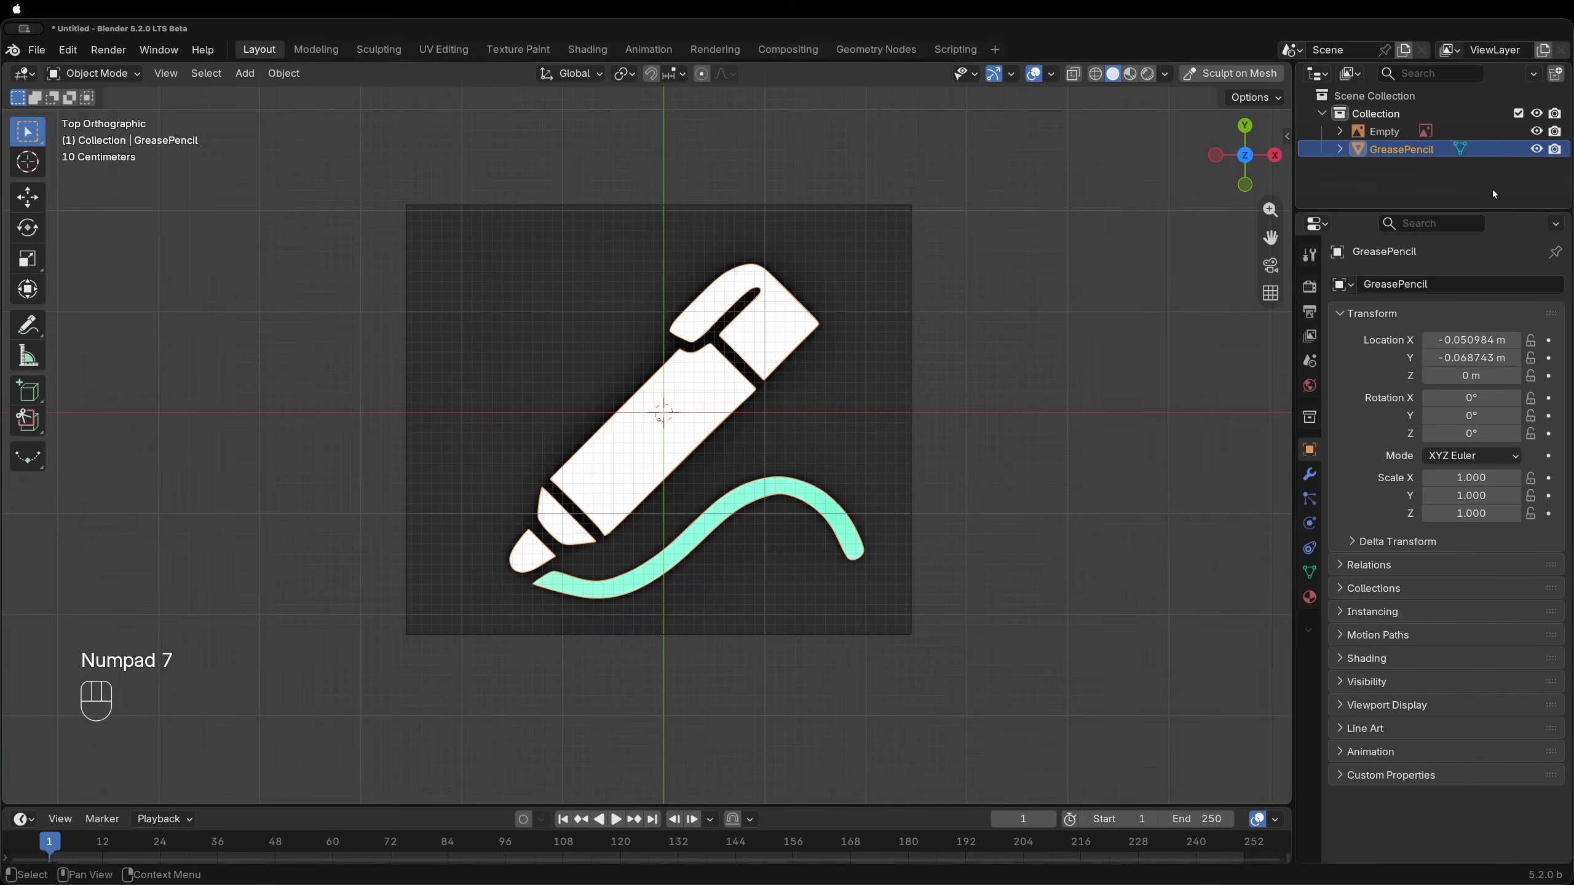
{"action": "left_click", "coordinate": [1538, 131]}
{"action": "middle_click_drag", "start_coordinate": [800, 481], "coordinate": [762, 499]}
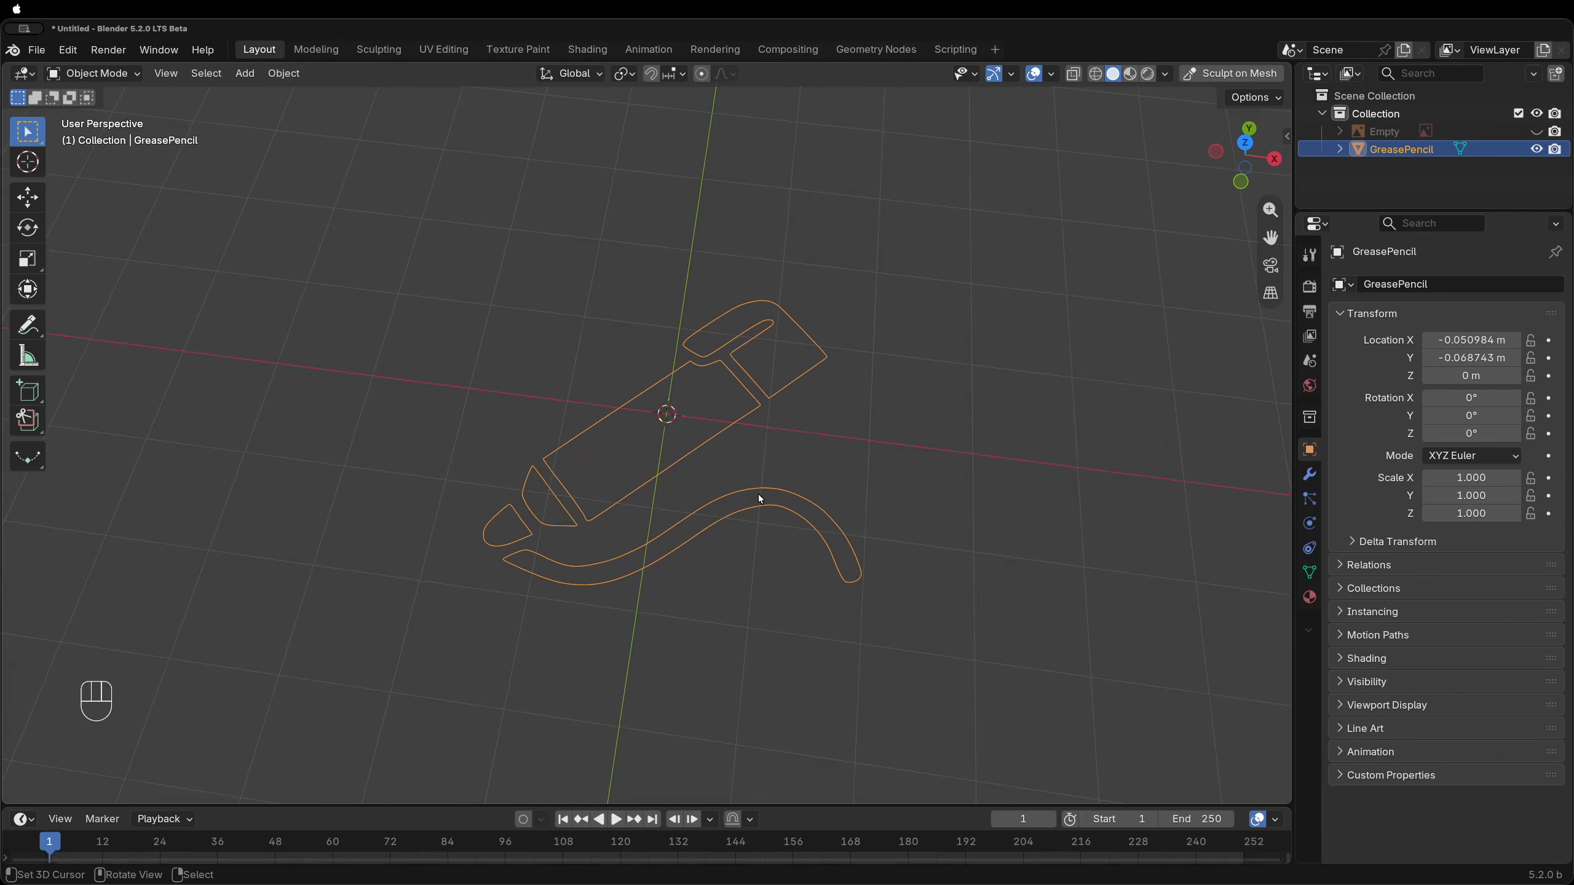
Convert the outline mesh of the pen and wavy line to a curve
{"action": "key", "text": "KP_7"}
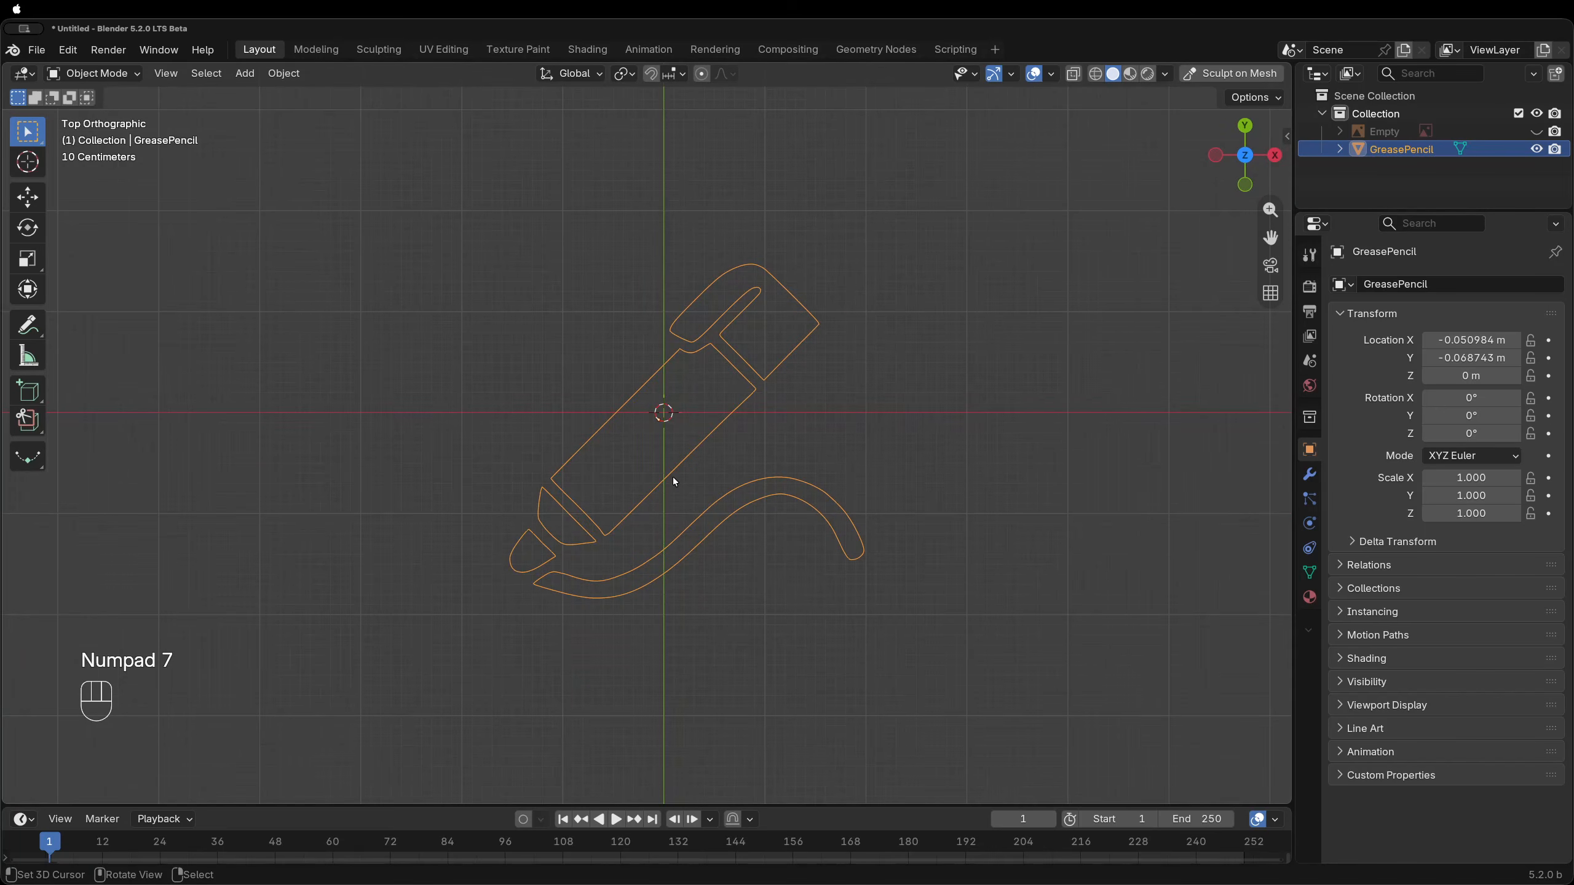
{"action": "left_click", "coordinate": [284, 74]}
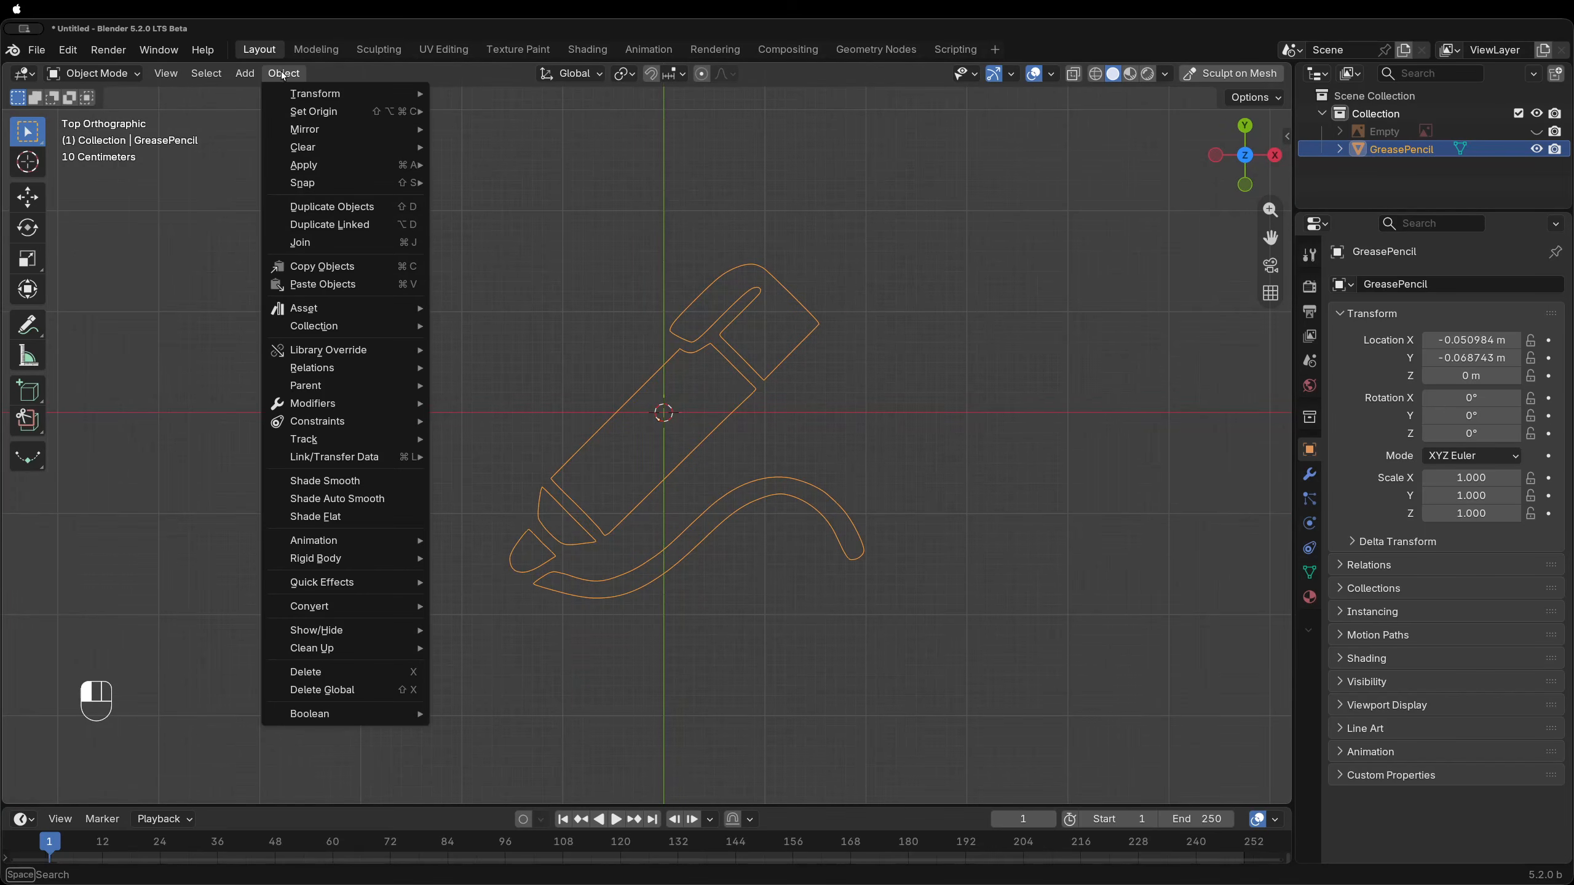
{"action": "mouse_move", "coordinate": [347, 607]}
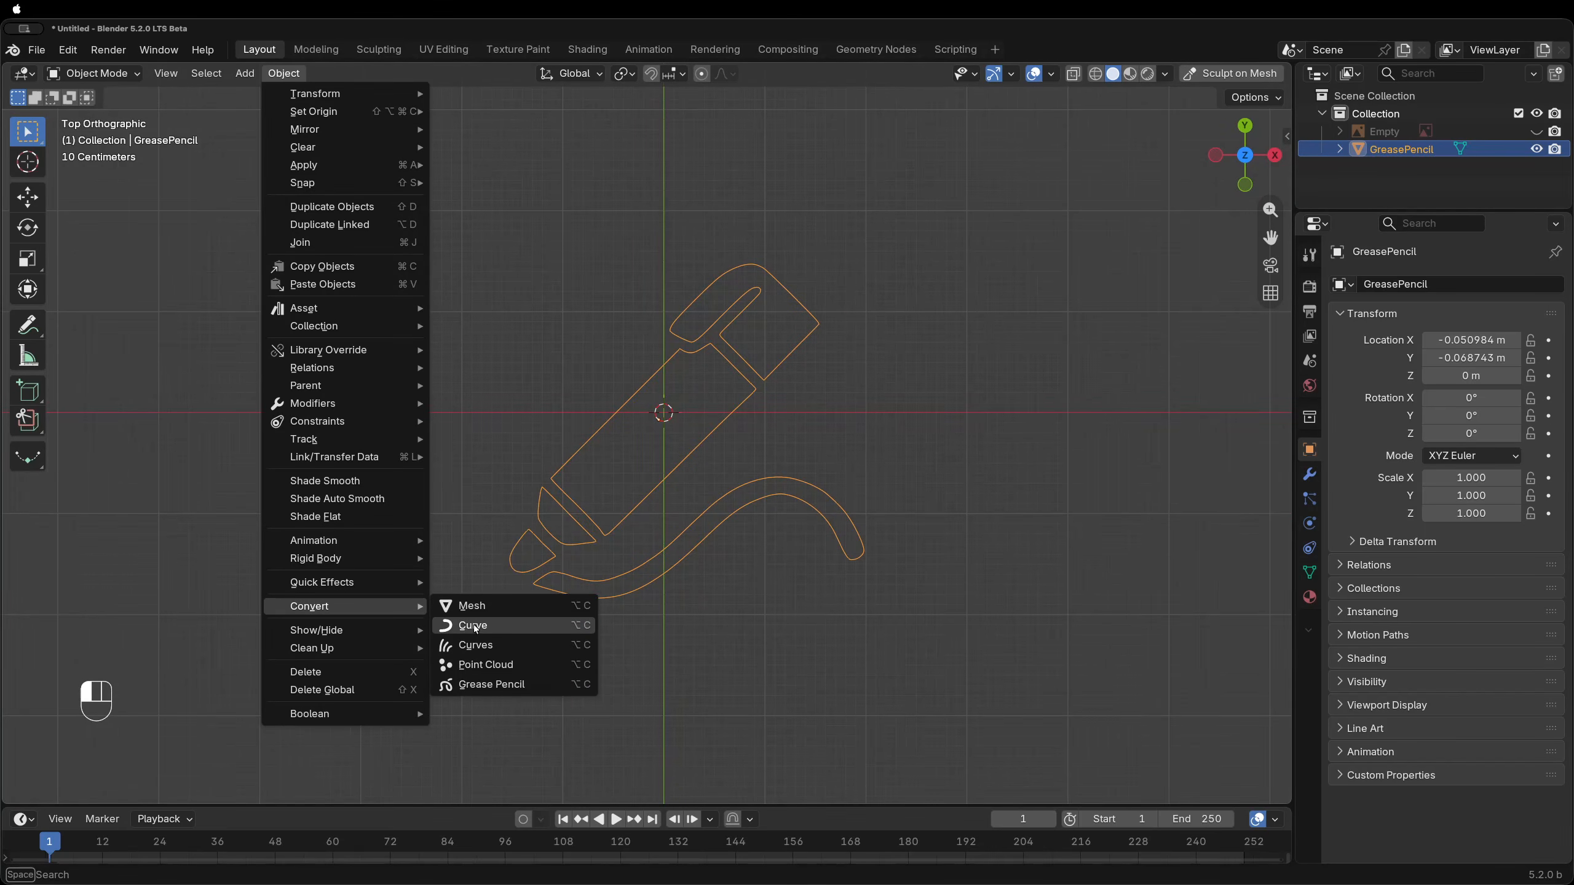
{"action": "left_click", "coordinate": [476, 626]}
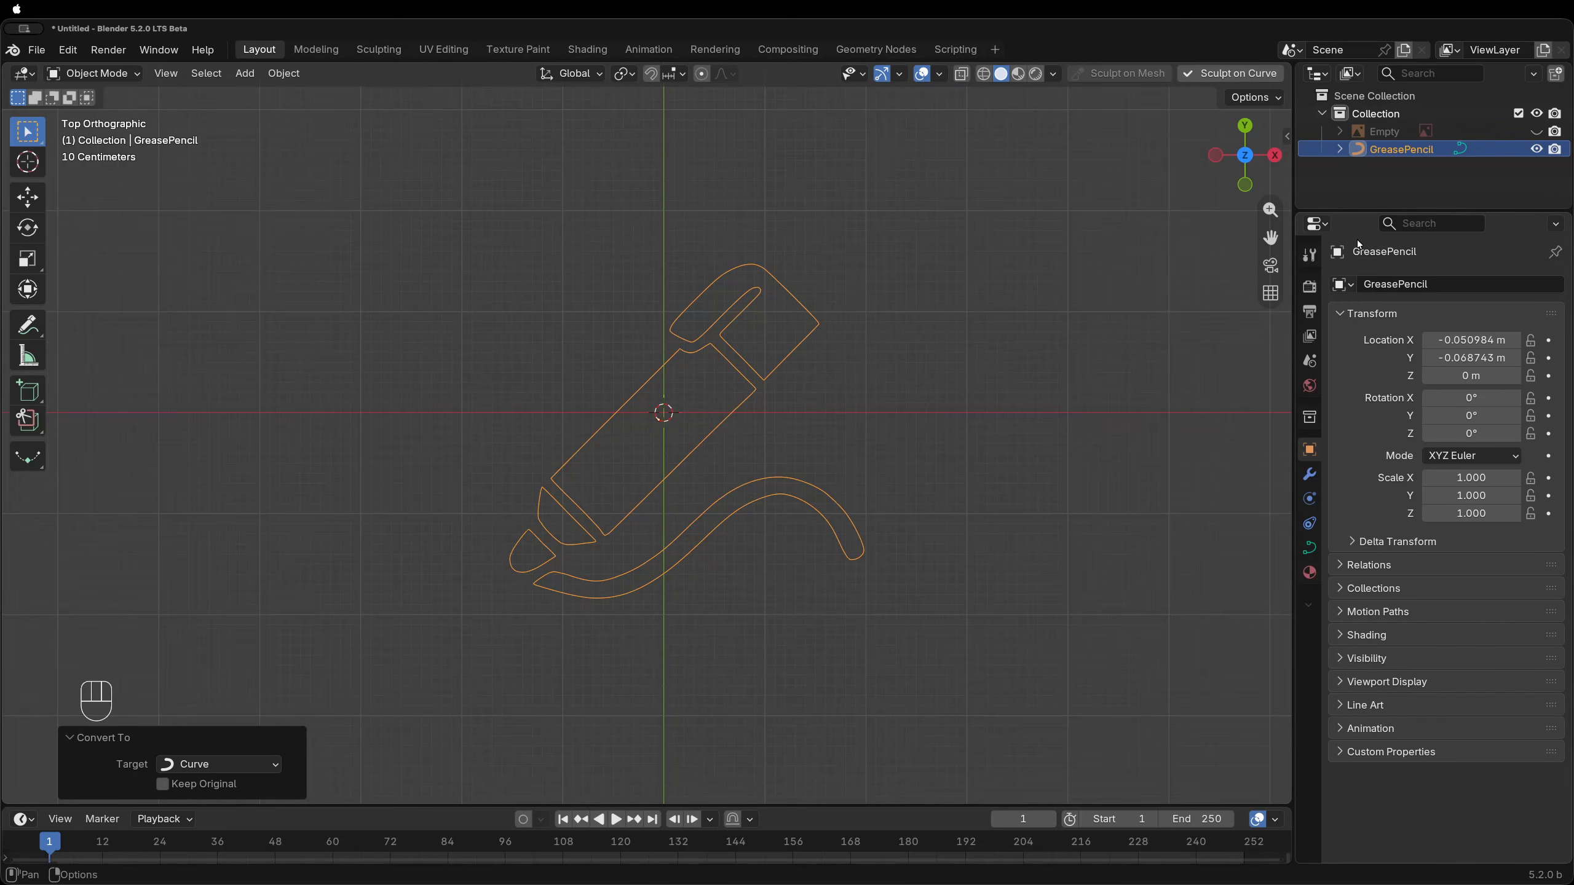
Rename the curve object as "drawing"
{"action": "left_click", "coordinate": [1310, 548]}
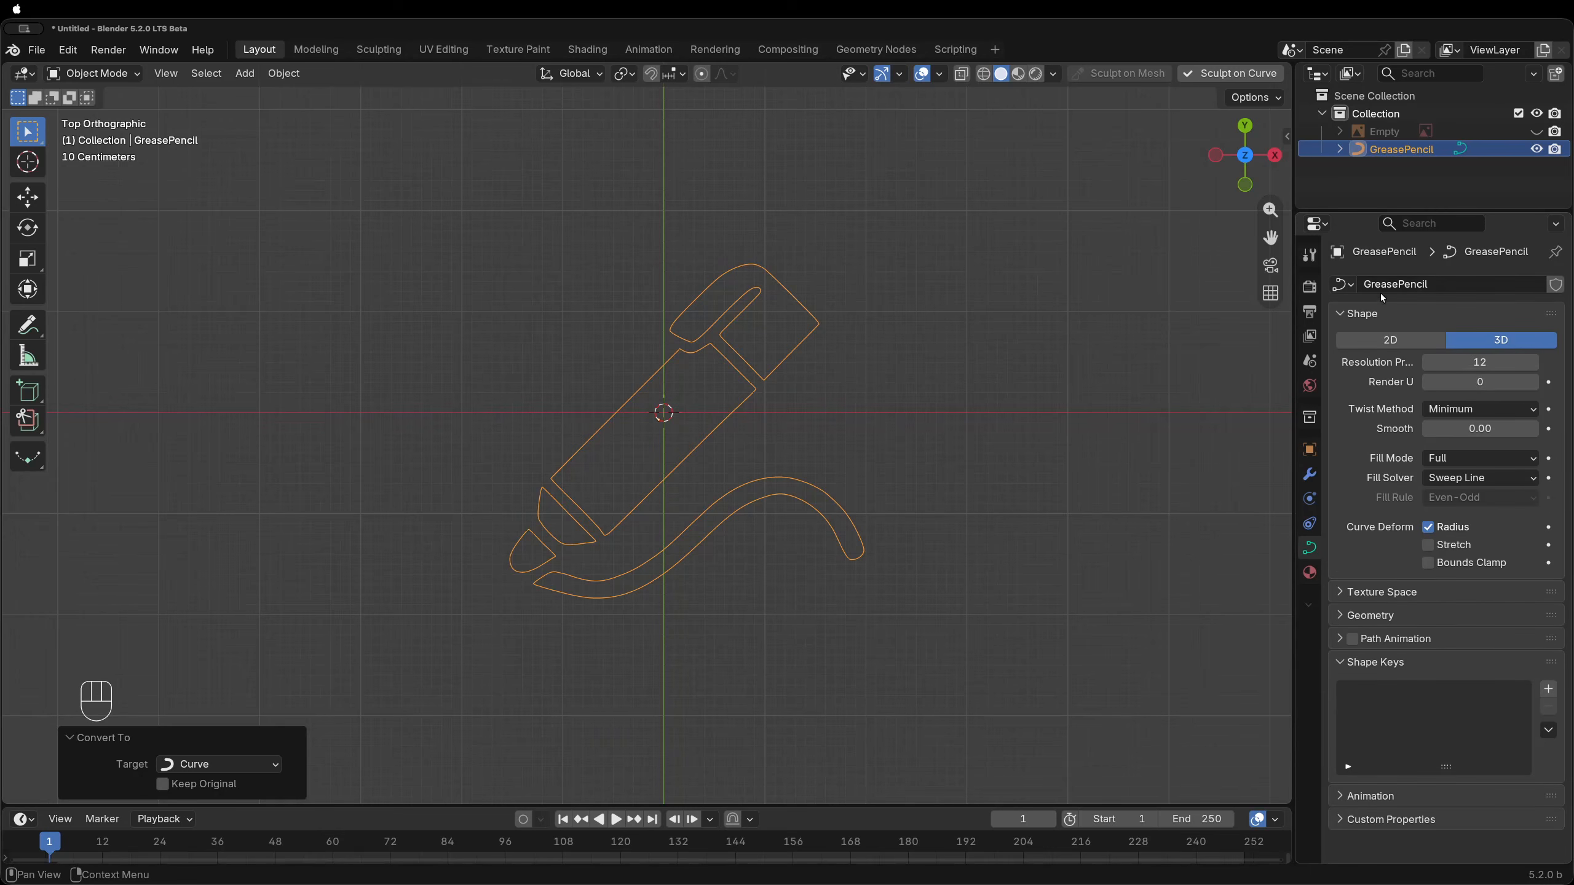
{"action": "double_click", "coordinate": [1433, 283]}
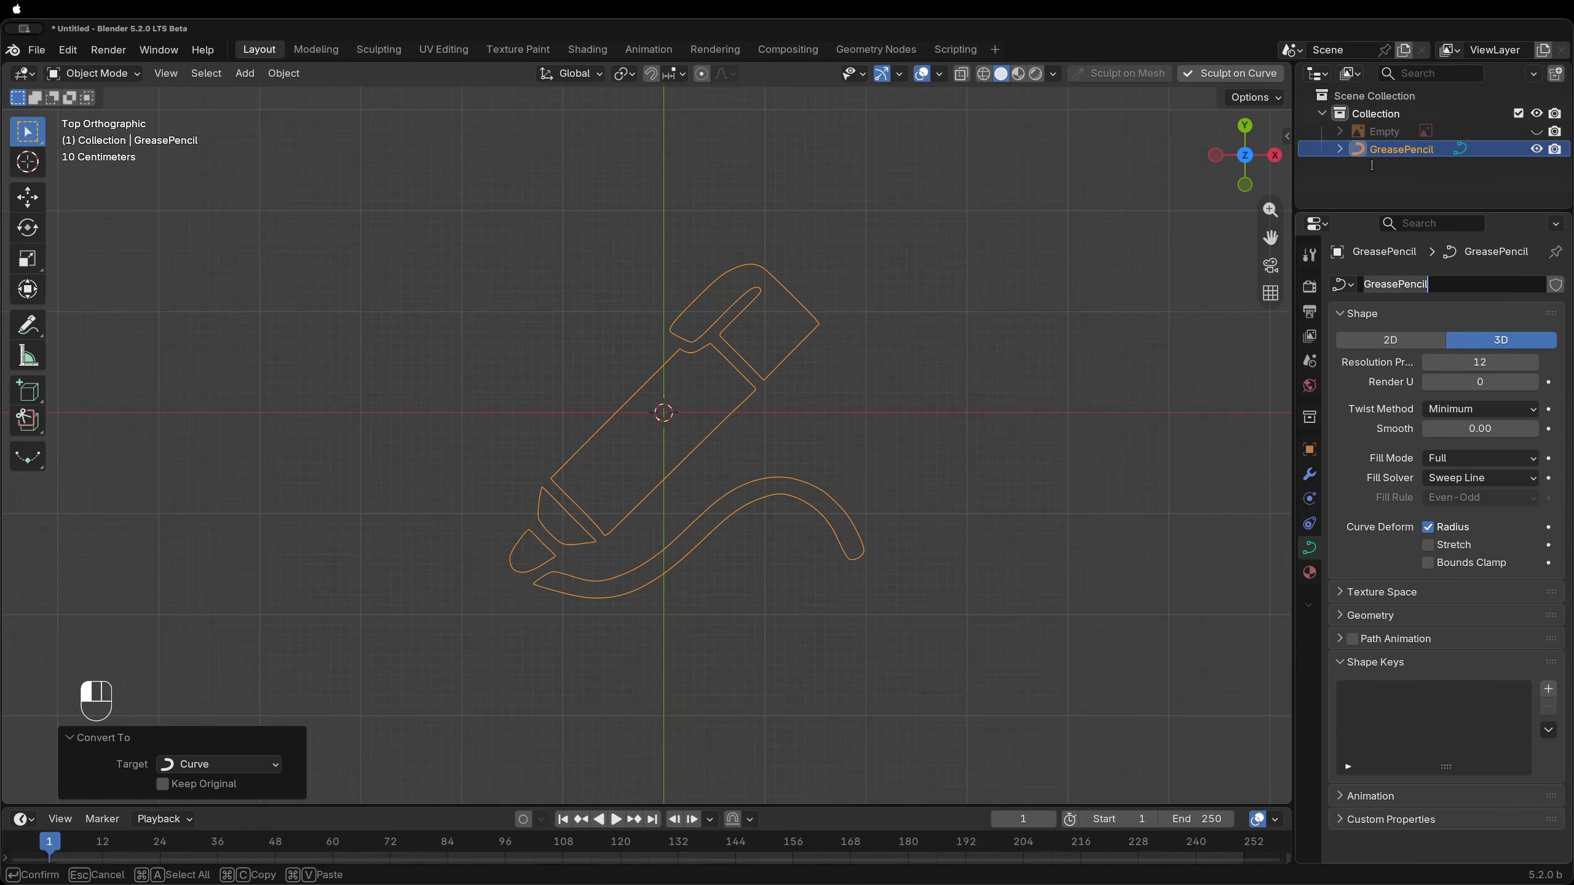
{"action": "double_click", "coordinate": [1399, 149]}
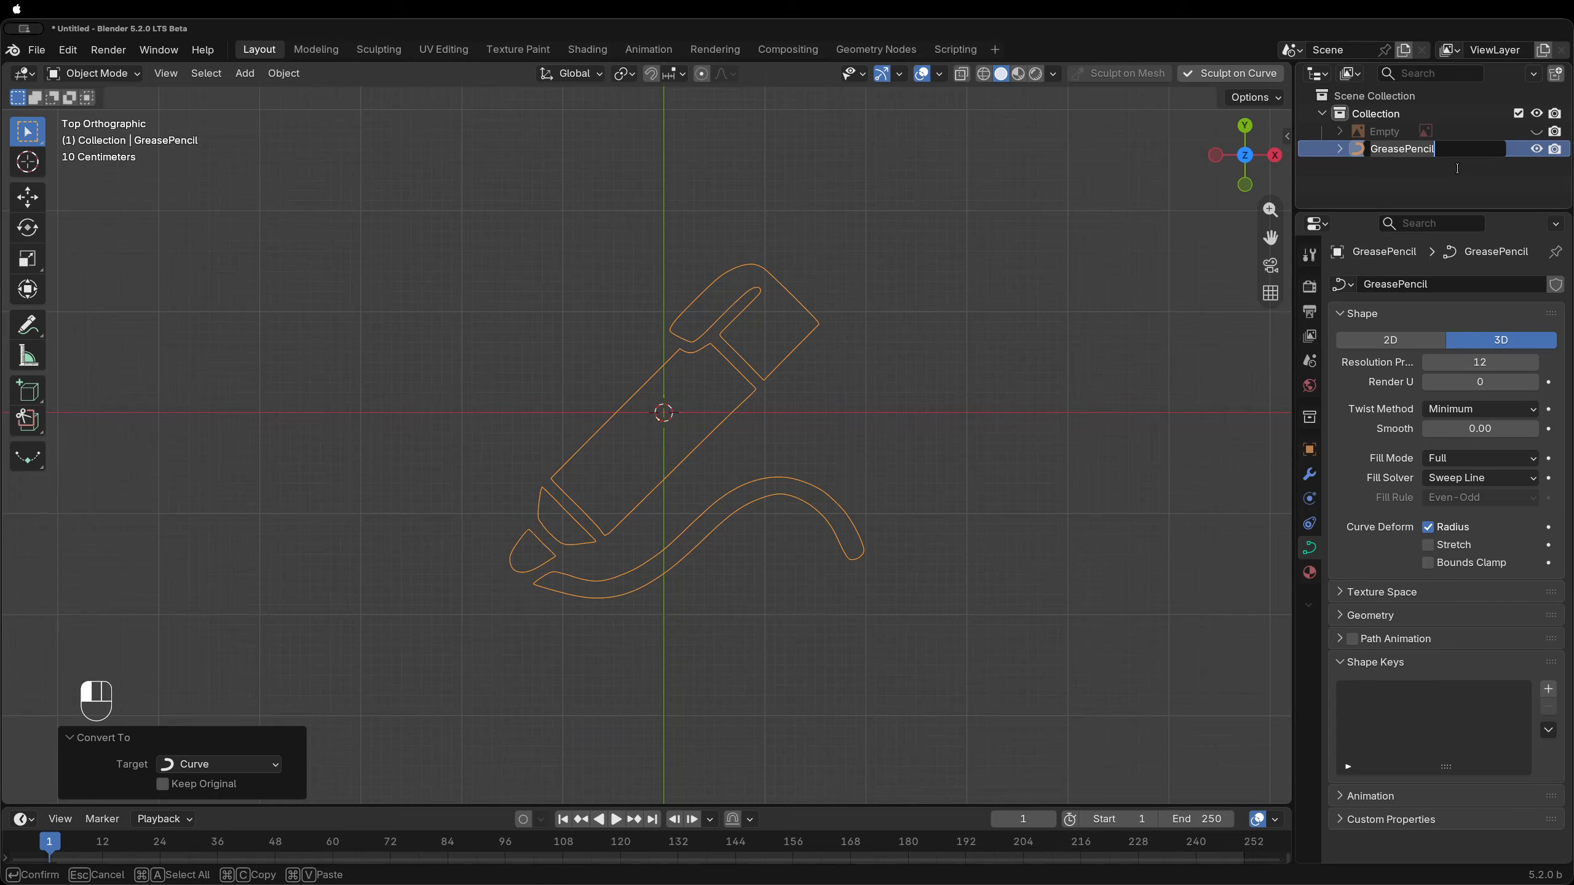
{"action": "key", "text": "super+a"}
{"action": "key", "text": "BackSpace"}
{"action": "type", "text": "drawing"}
{"action": "key", "text": "Return"}
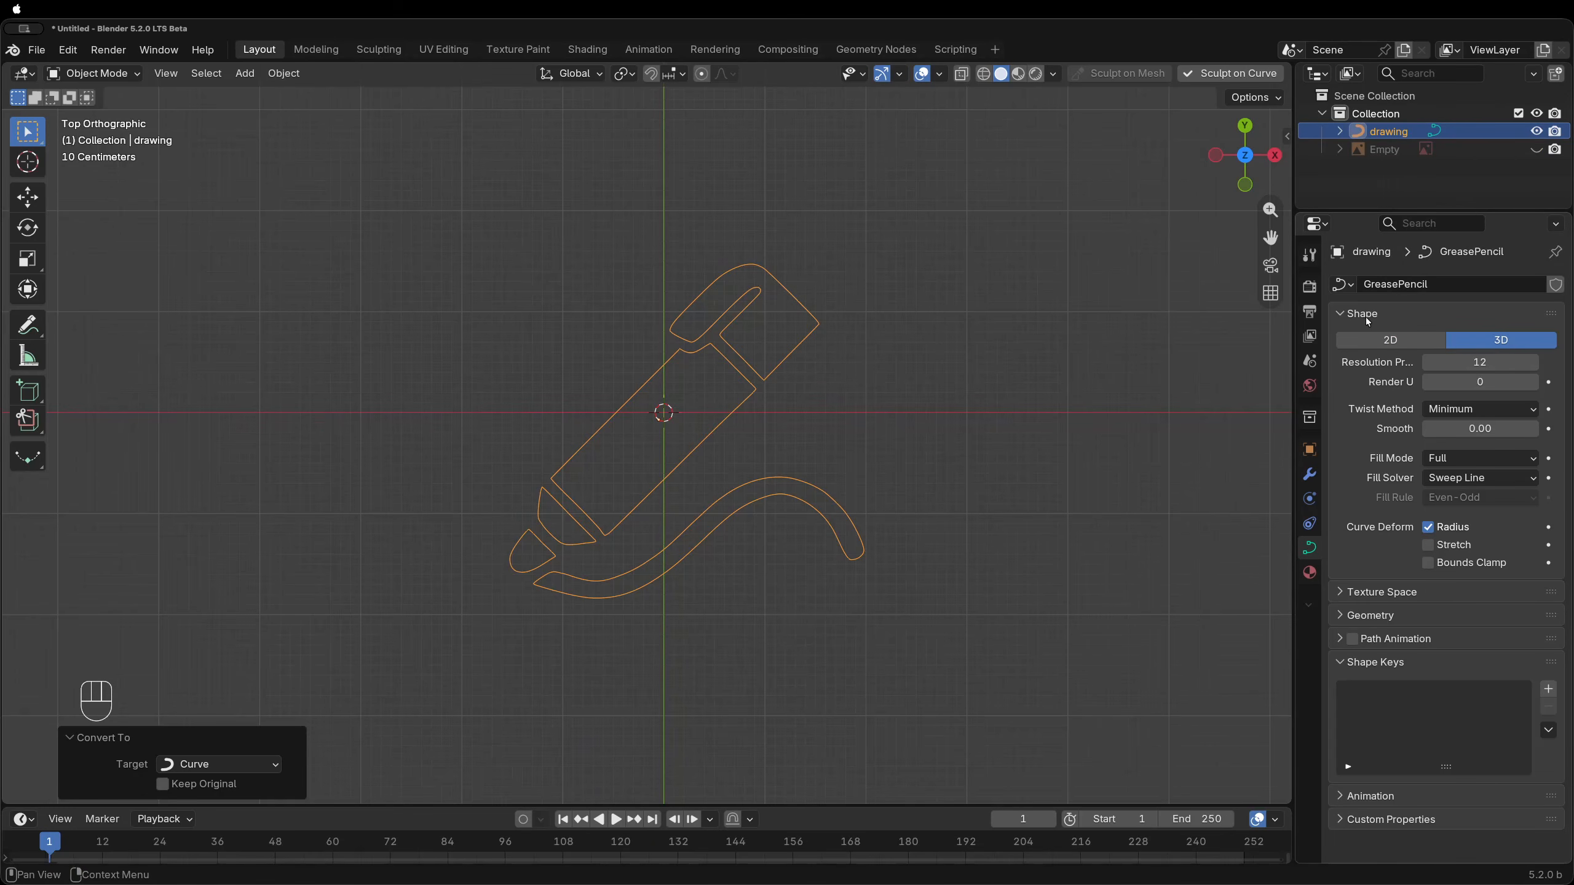
Make the curve 2D with its fill mode set to Both and Sweep Line as the fill solver
{"action": "left_click", "coordinate": [1395, 341]}
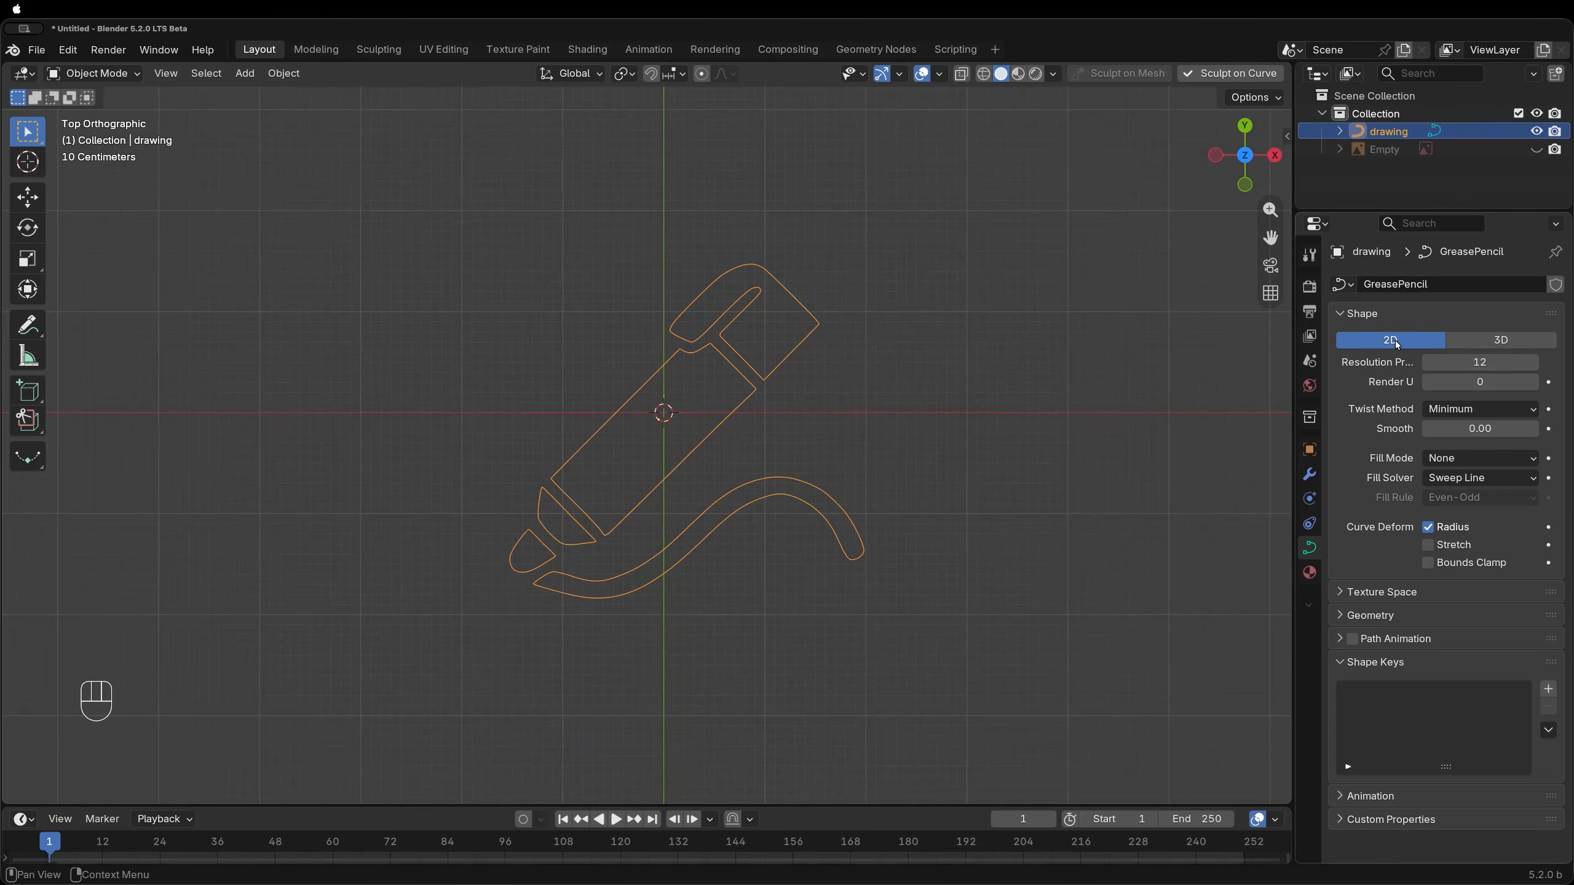
{"action": "left_click", "coordinate": [1447, 459]}
{"action": "left_click", "coordinate": [1450, 538]}
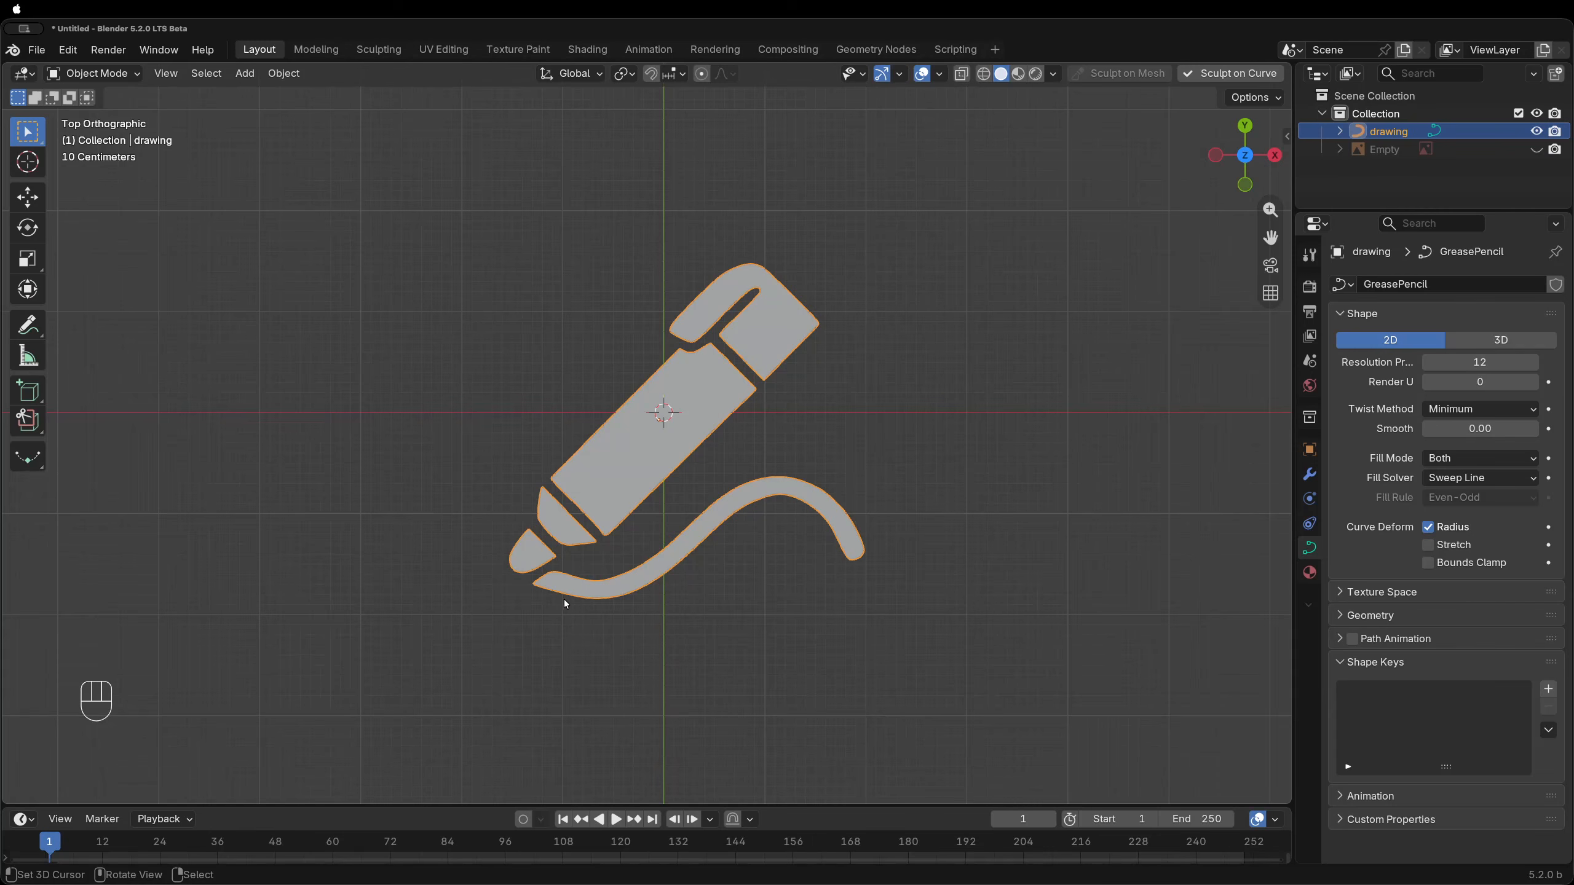
{"action": "mouse_move", "coordinate": [737, 403]}
{"action": "middle_mouse_down"}
{"action": "mouse_move", "coordinate": [723, 410]}
{"action": "mouse_move", "coordinate": [762, 299]}
{"action": "mouse_move", "coordinate": [696, 362]}
{"action": "mouse_move", "coordinate": [694, 435]}
{"action": "middle_mouse_up"}
{"action": "scroll", "coordinate": [694, 436], "scroll_direction": "up", "scroll_amount": 5}
{"action": "scroll", "coordinate": [704, 445], "scroll_direction": "down", "scroll_amount": 5}
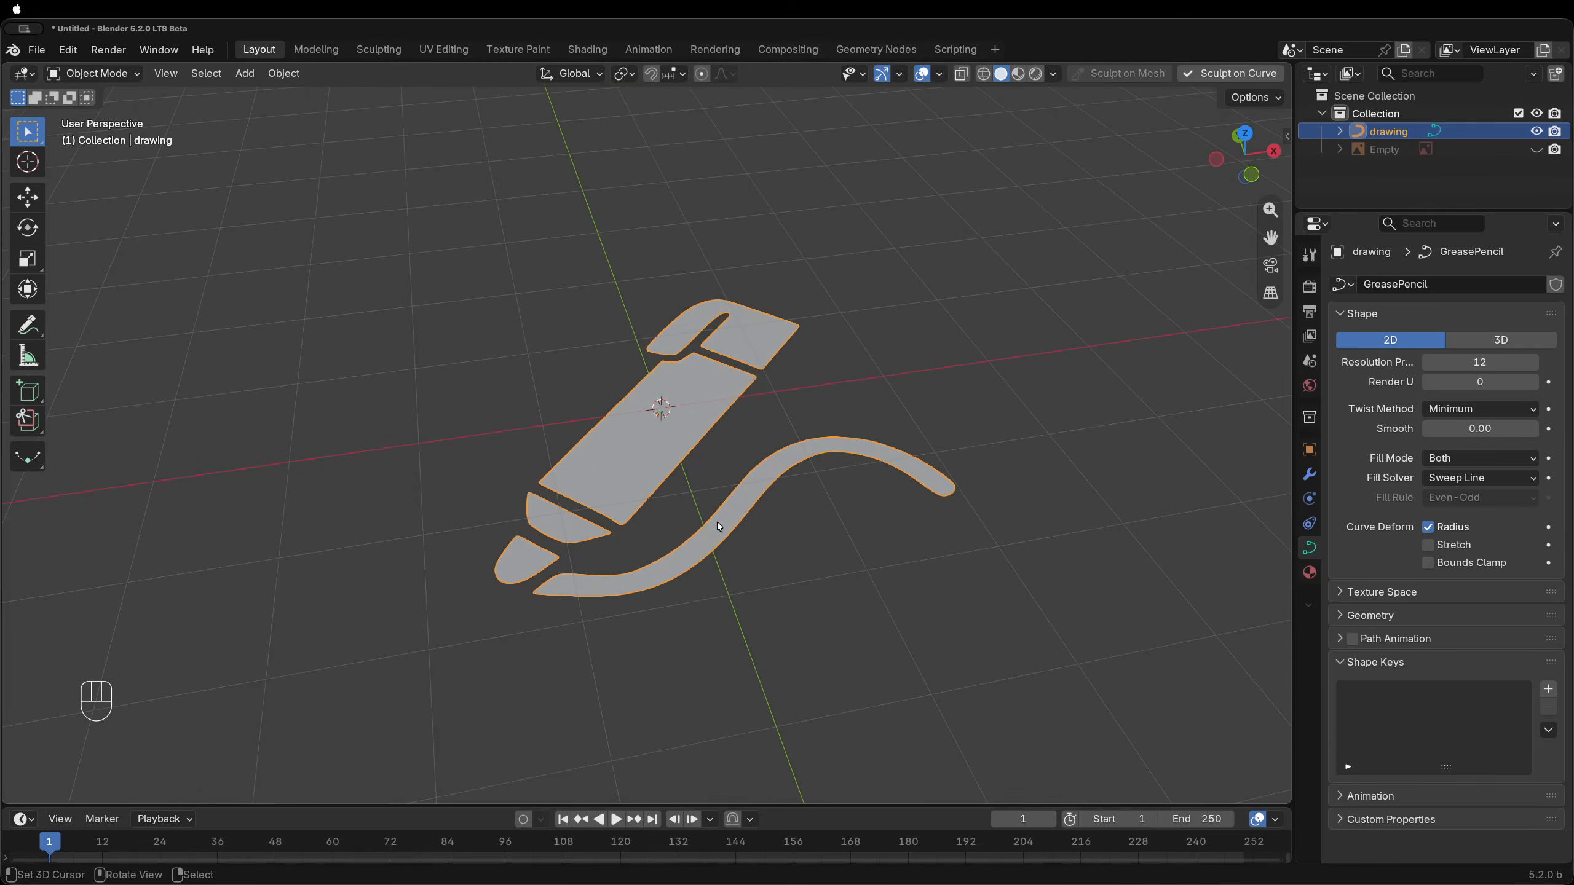
{"action": "left_click", "coordinate": [1455, 481]}
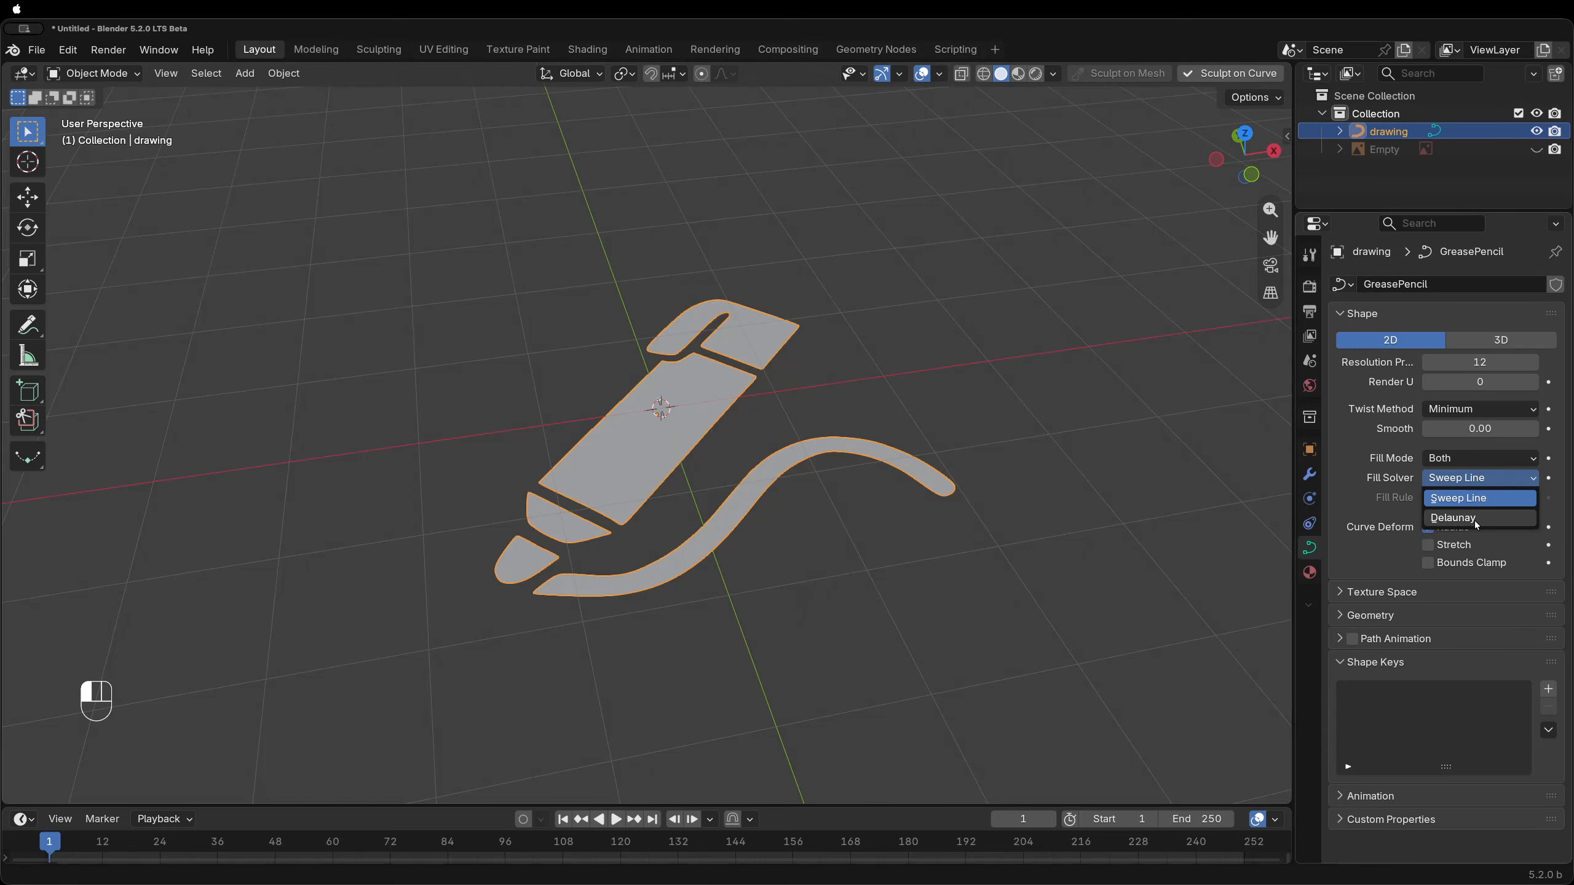
{"action": "left_click", "coordinate": [1451, 500]}
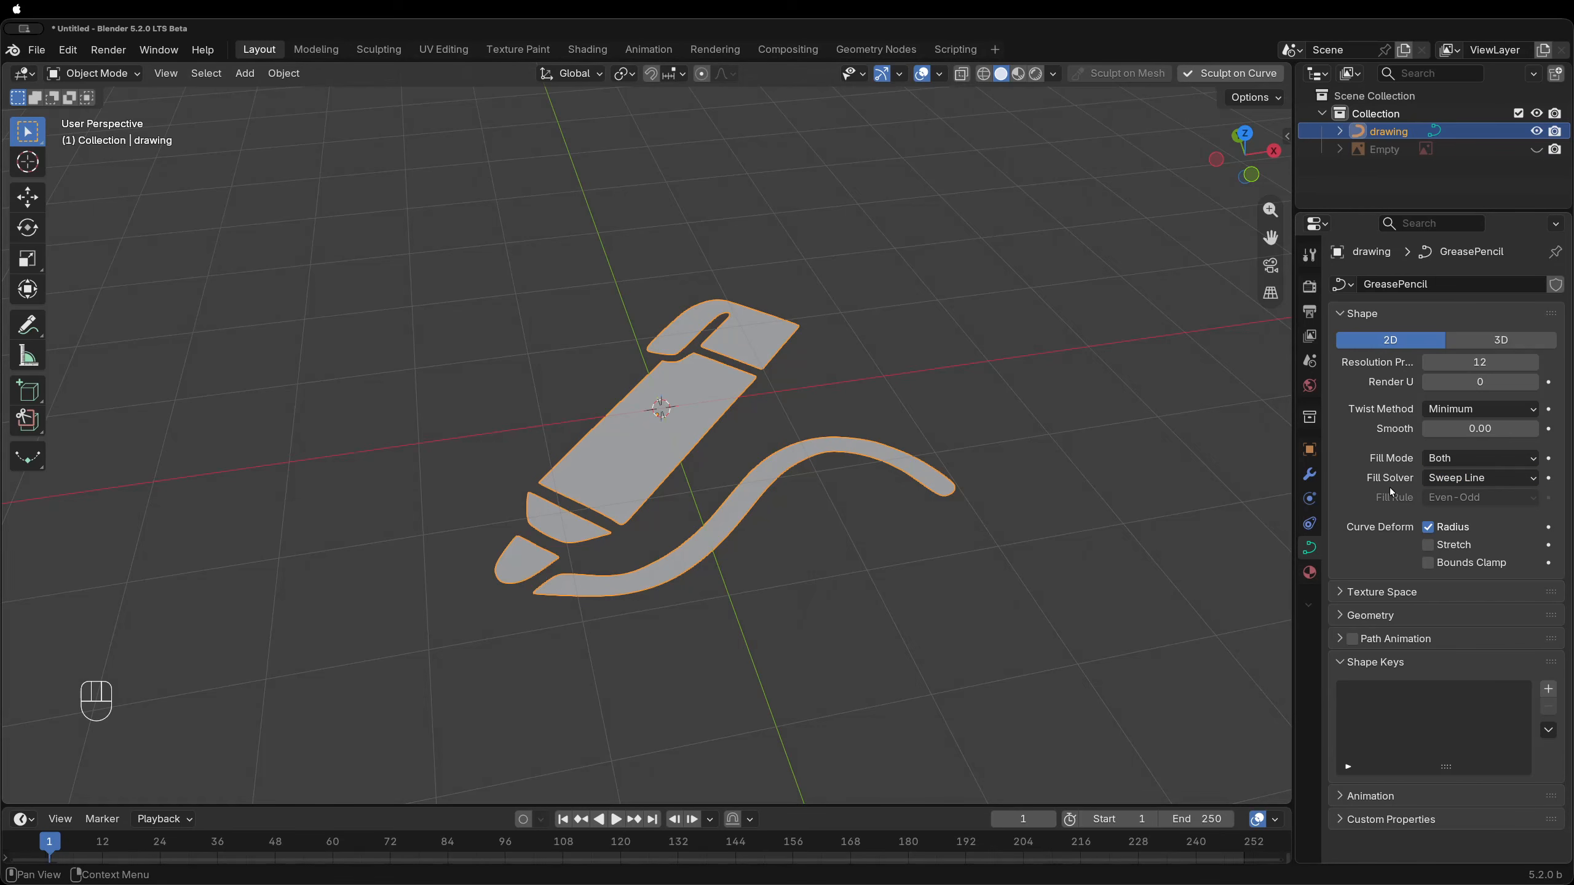
Give the flat drawing curve depth by setting its geometry extrusion to 0.11 m
{"action": "left_click", "coordinate": [1365, 617]}
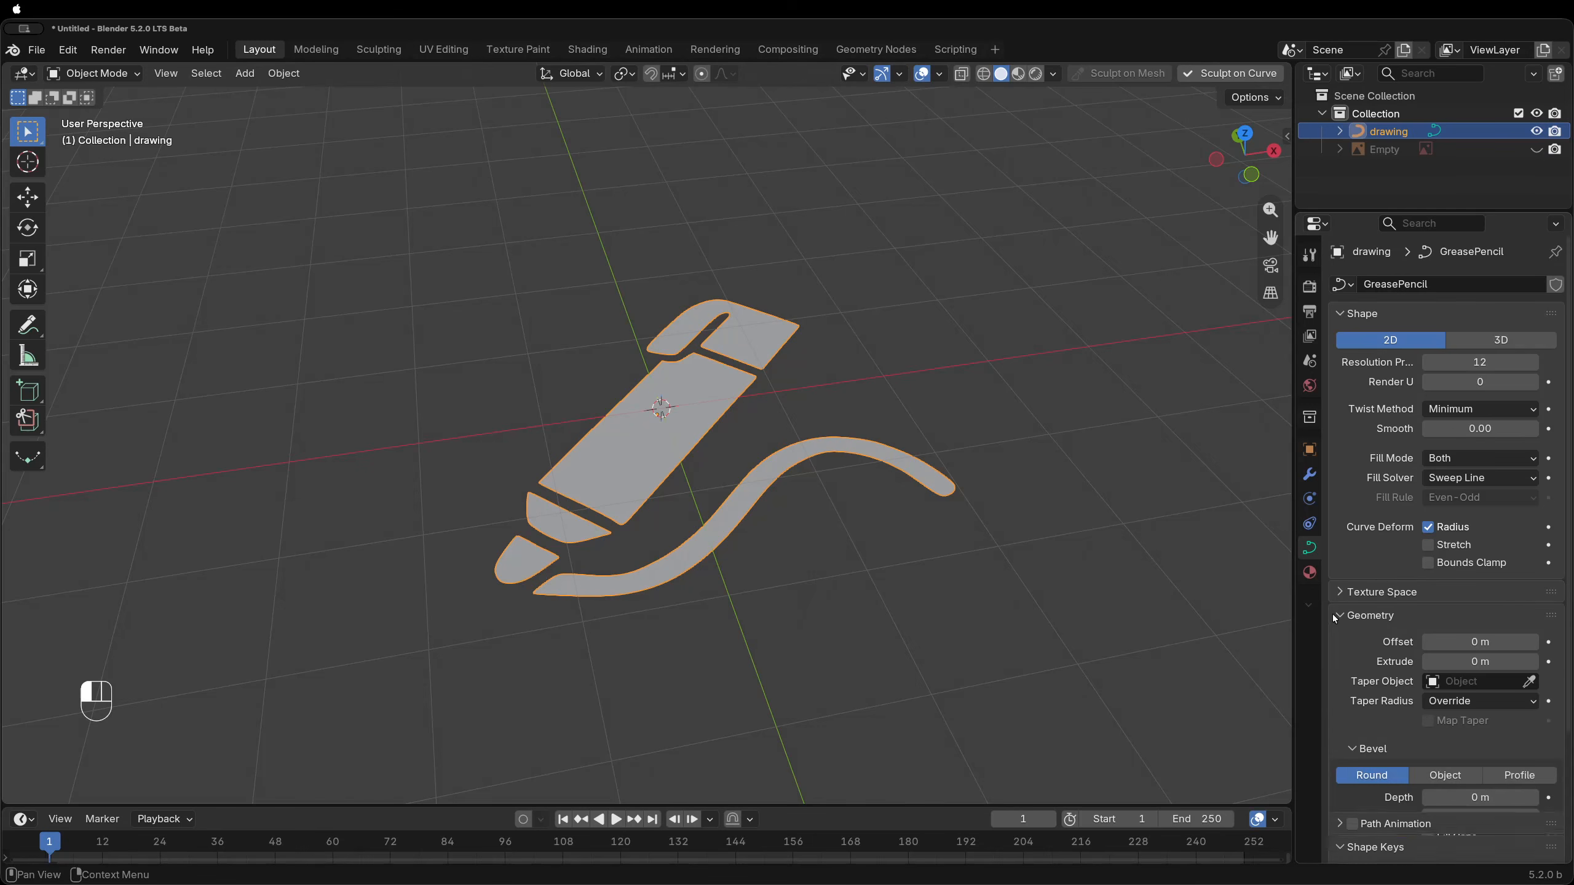
{"action": "scroll", "coordinate": [1370, 620], "scroll_direction": "down", "scroll_amount": 4}
{"action": "scroll", "coordinate": [1373, 625], "scroll_direction": "down", "scroll_amount": 4}
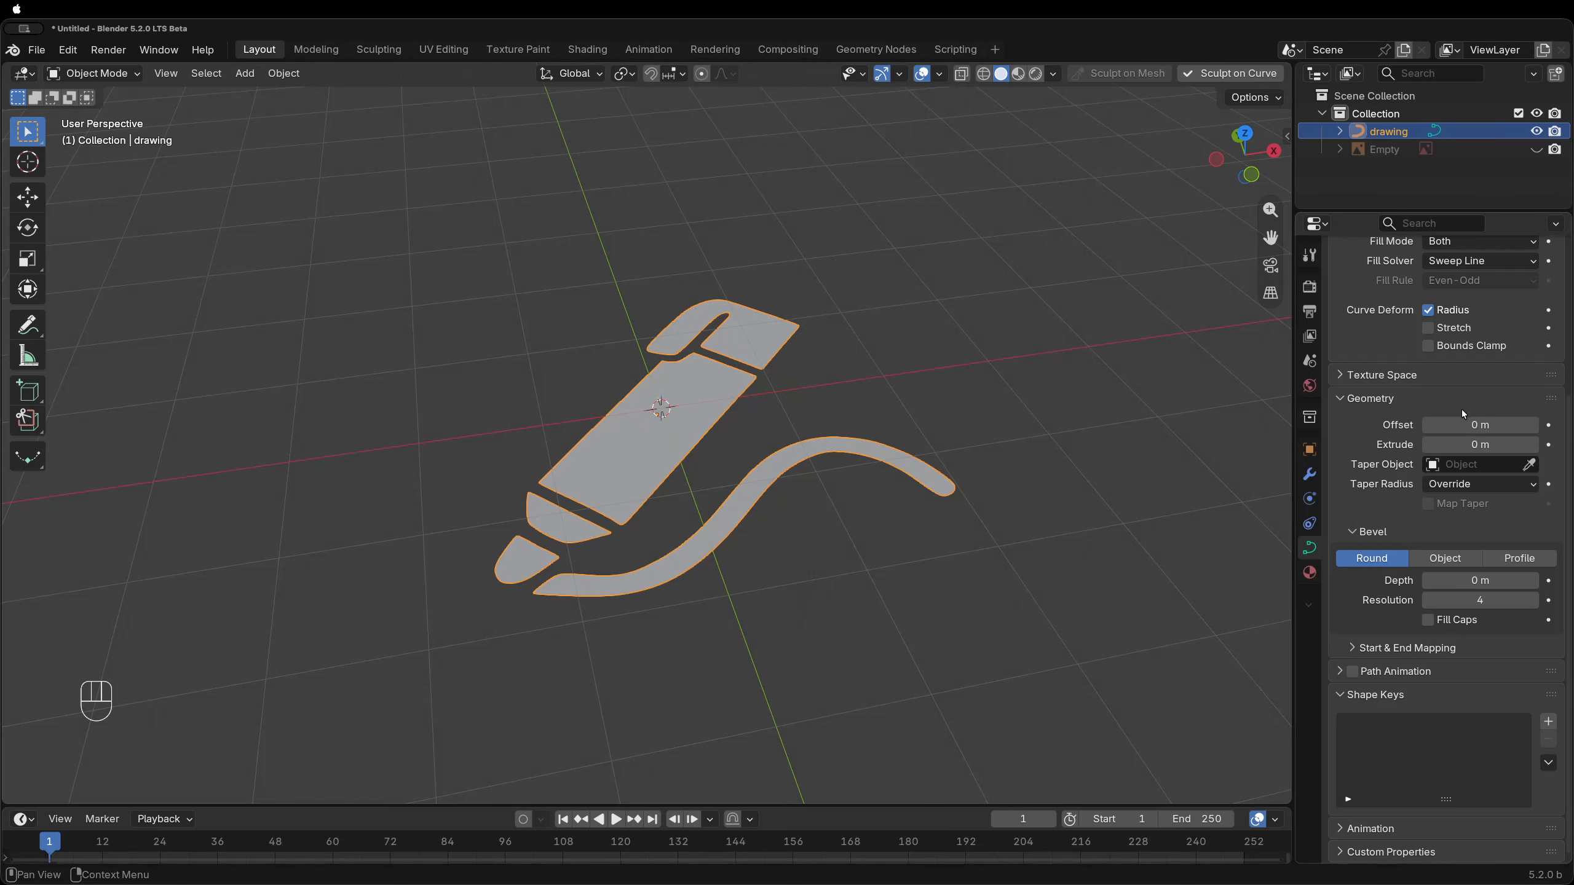
{"action": "mouse_move", "coordinate": [1464, 445]}
{"action": "left_mouse_down"}
{"action": "mouse_move", "coordinate": [1538, 444]}
{"action": "mouse_move", "coordinate": [1465, 445]}
{"action": "left_mouse_up"}
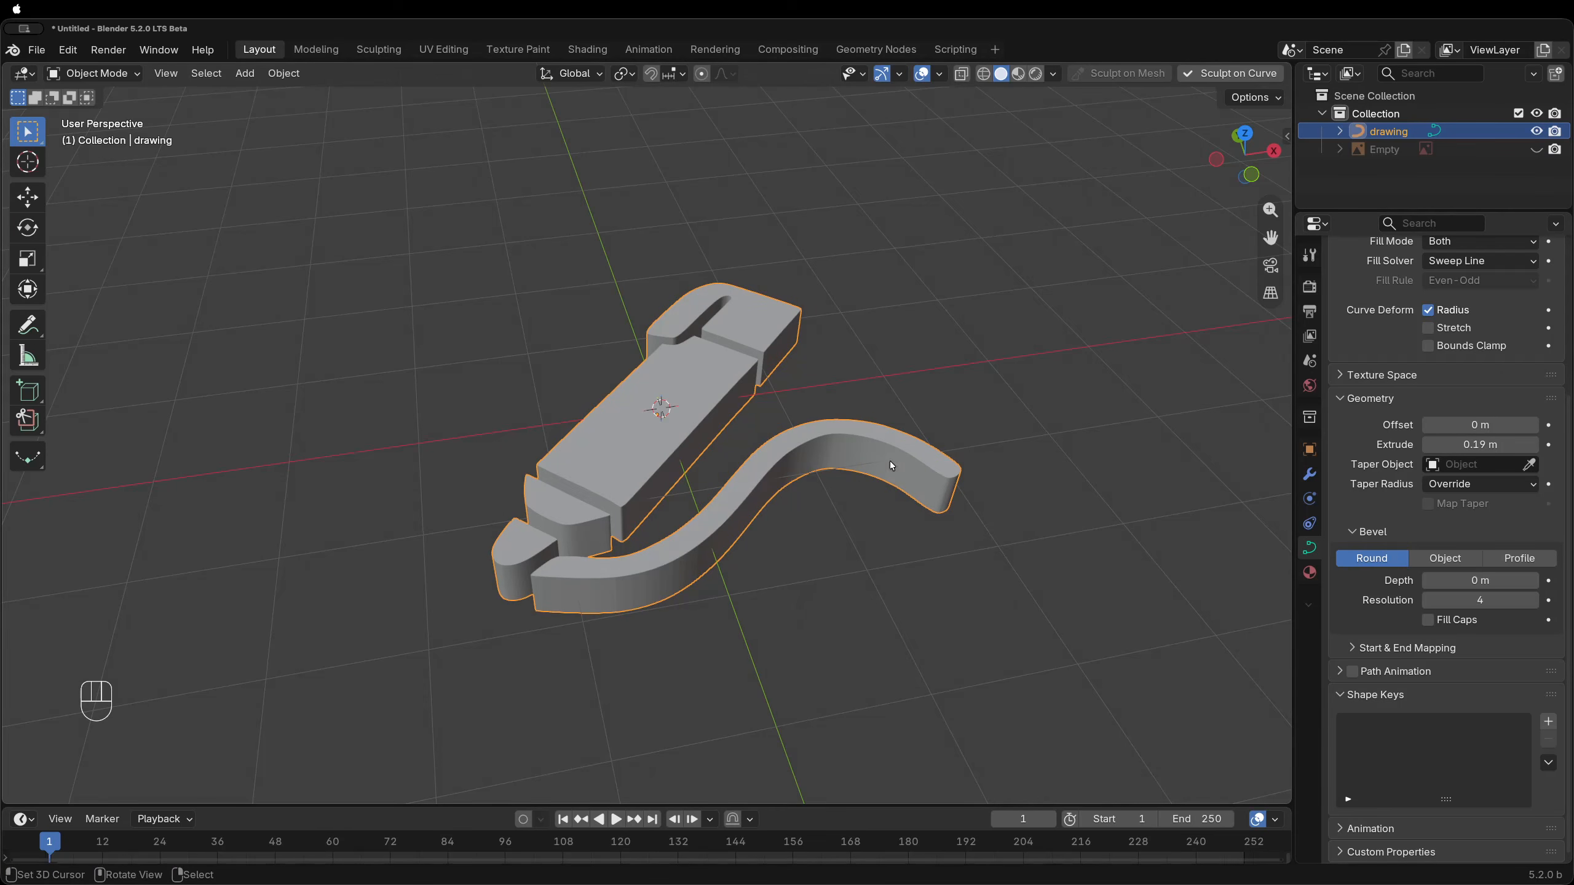
{"action": "middle_click_drag", "start_coordinate": [666, 492], "coordinate": [734, 437]}
{"action": "left_click_drag", "start_coordinate": [1493, 445], "coordinate": [1444, 445]}
{"action": "middle_click_drag", "start_coordinate": [803, 460], "coordinate": [712, 494]}
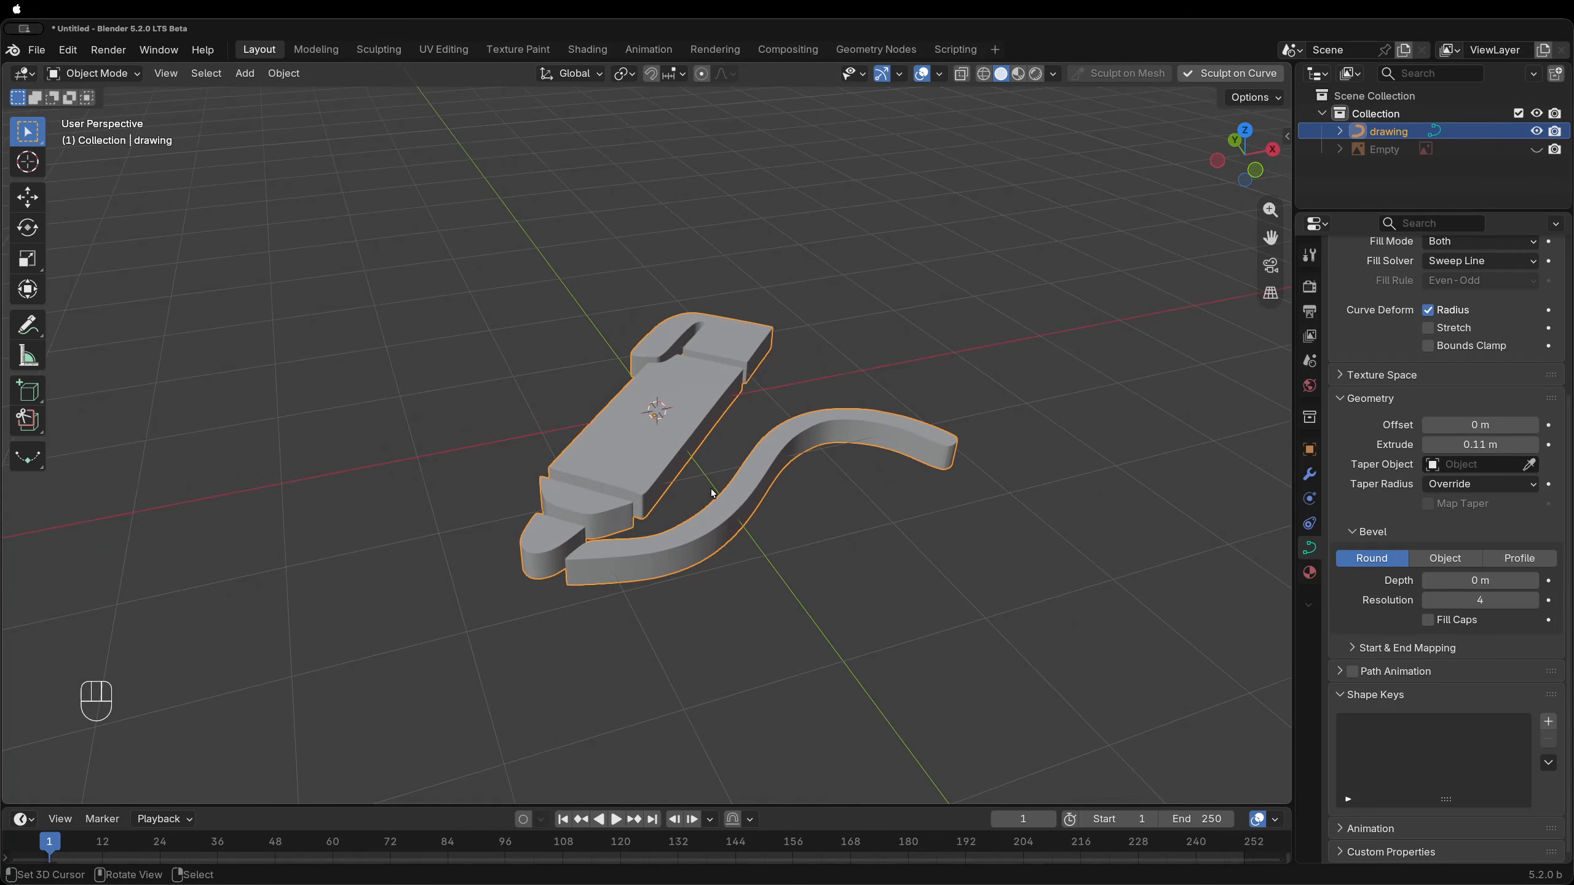
Convert the extruded drawing curve to a mesh
{"action": "scroll", "coordinate": [681, 483], "scroll_direction": "up", "scroll_amount": 3}
{"action": "scroll", "coordinate": [1427, 360], "scroll_direction": "up", "scroll_amount": 5}
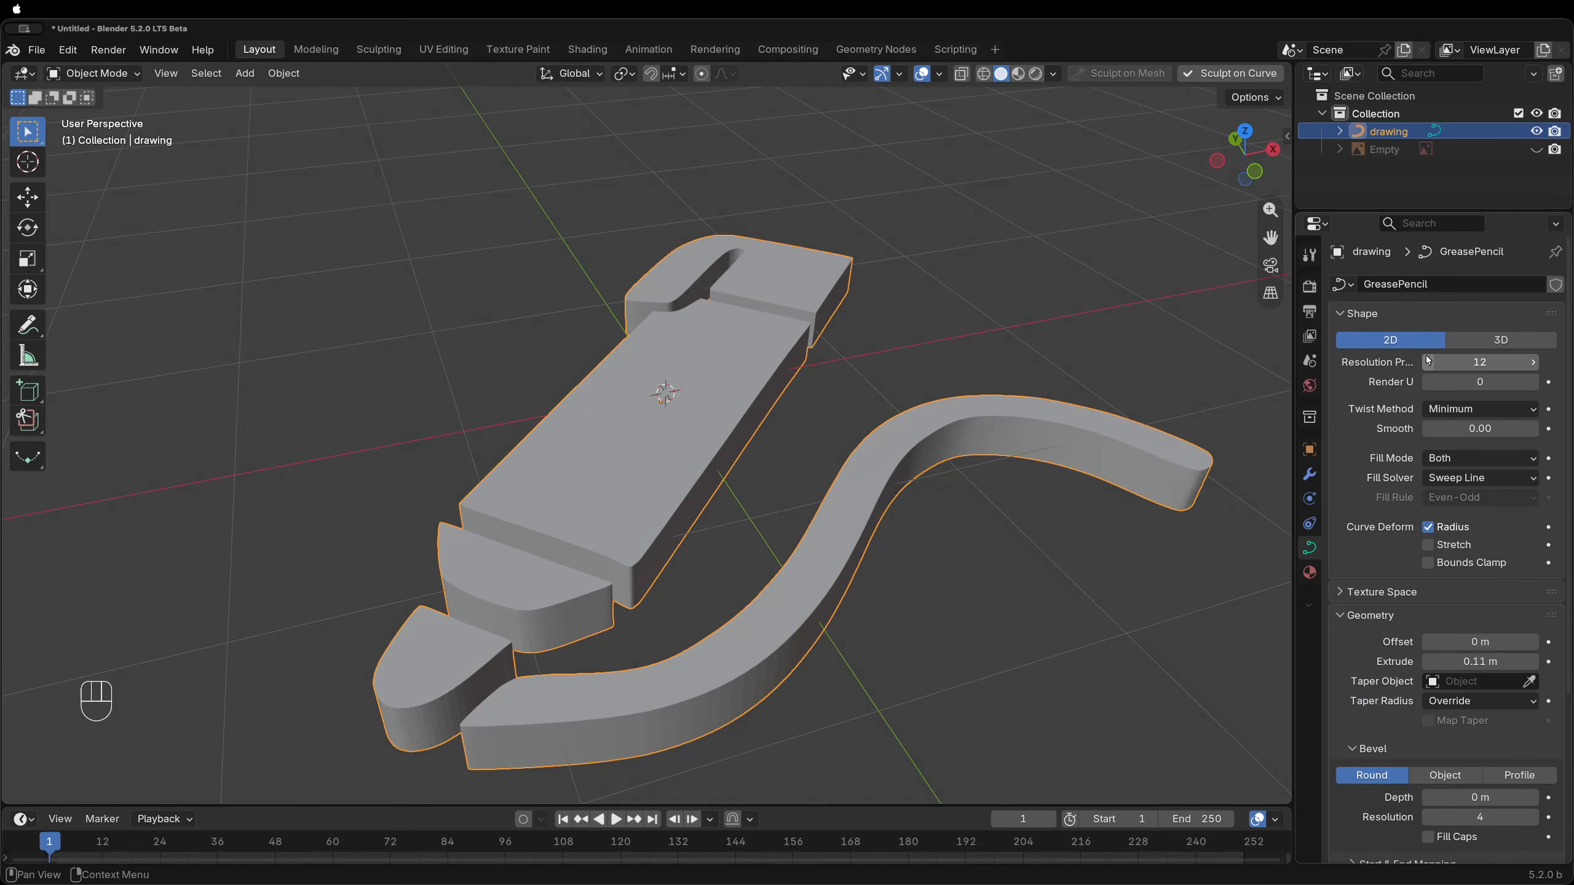
{"action": "scroll", "coordinate": [859, 609], "scroll_direction": "down", "scroll_amount": 1}
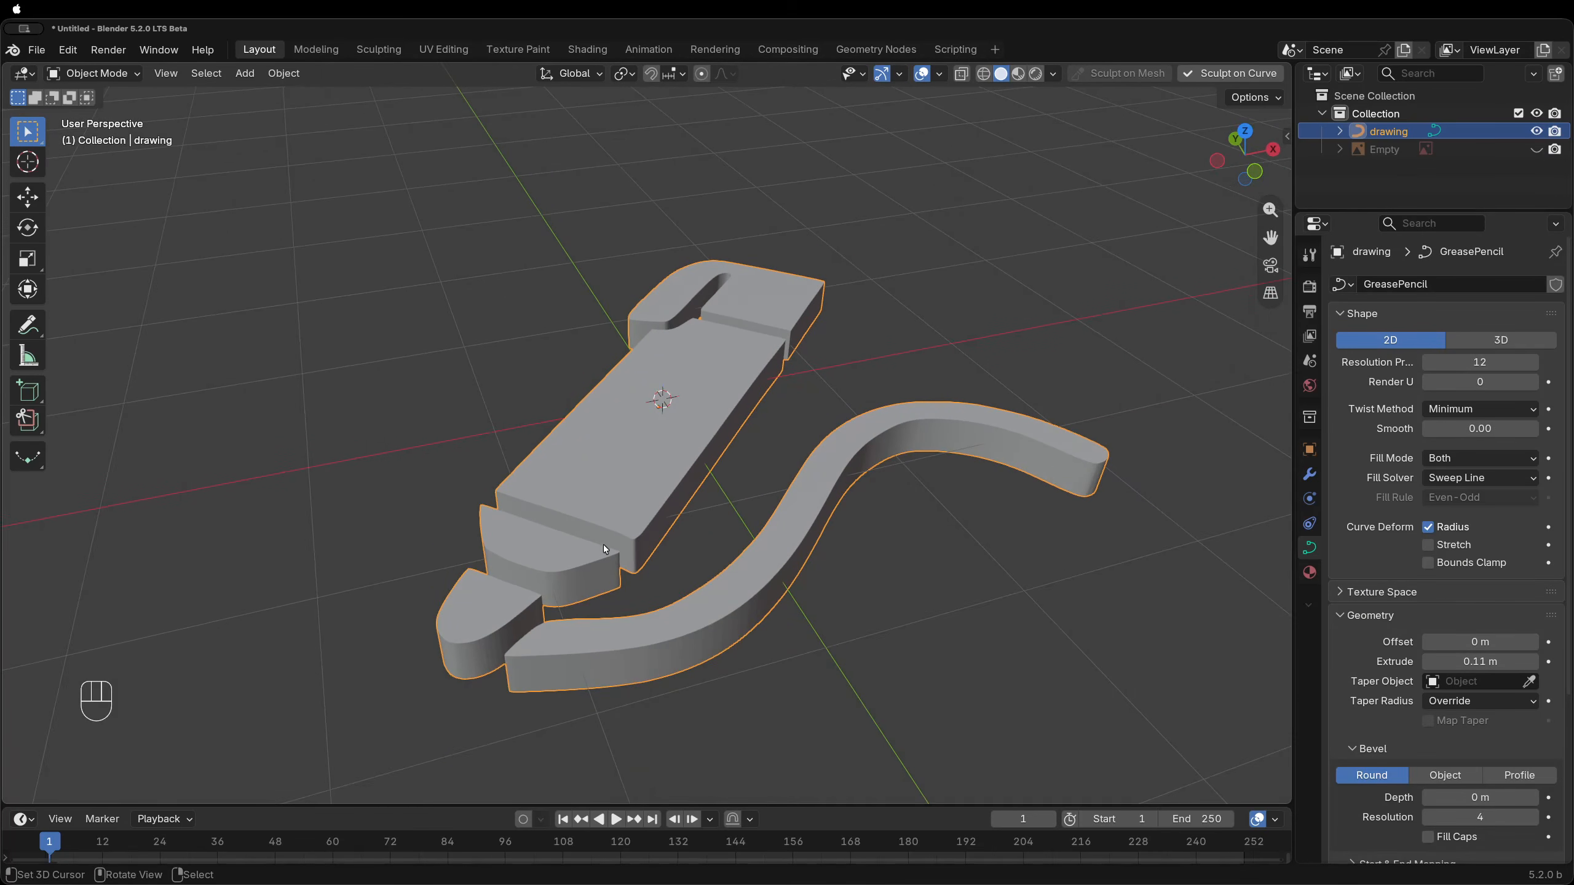
{"action": "left_click", "coordinate": [293, 74]}
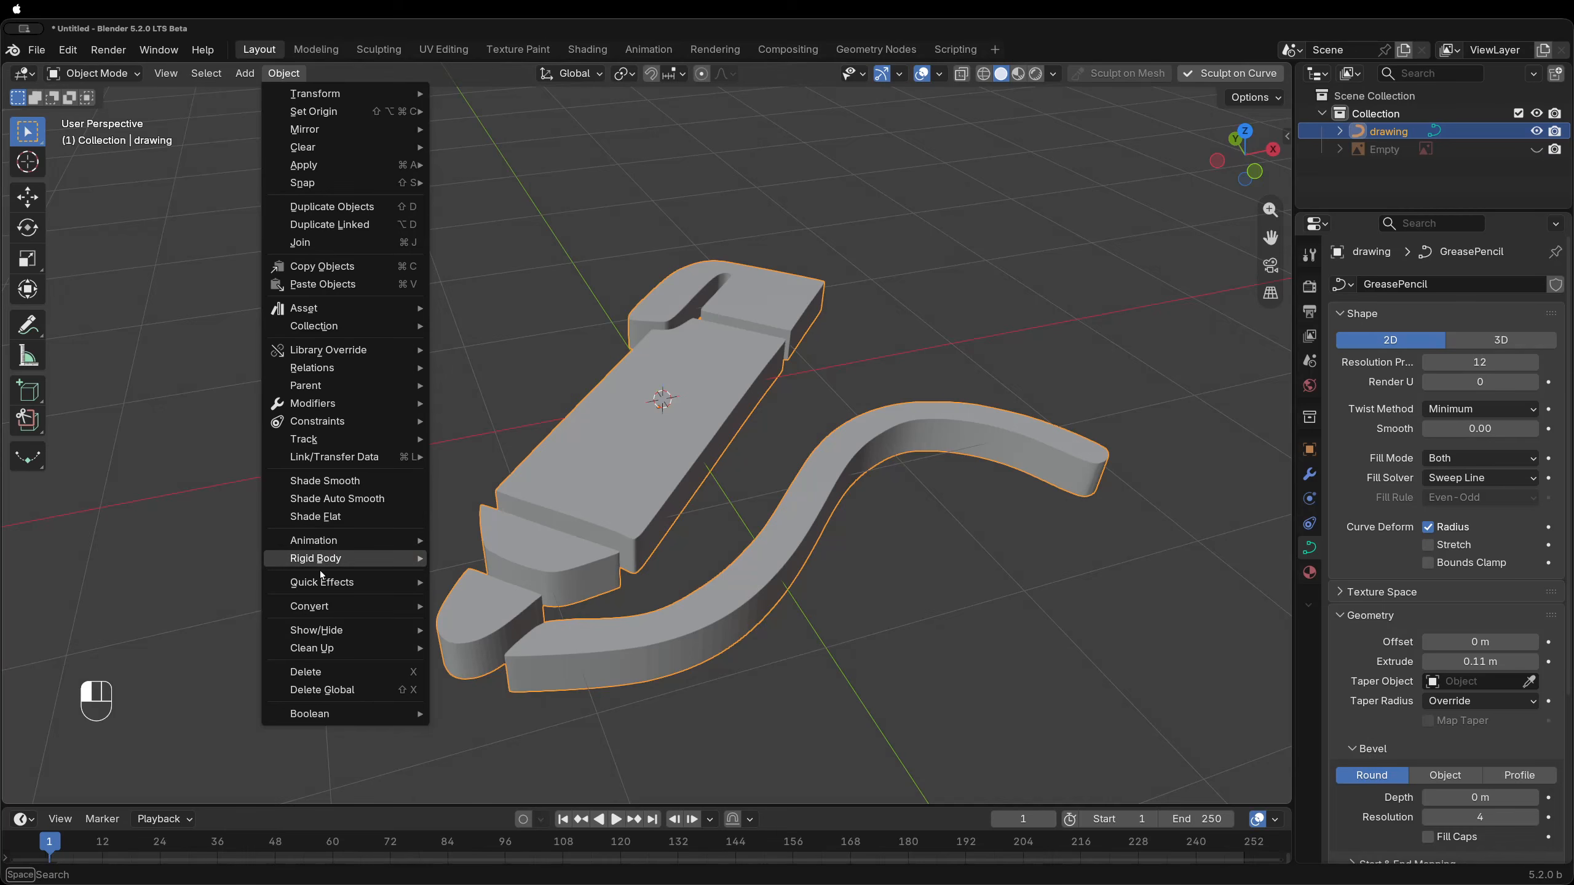
{"action": "mouse_move", "coordinate": [419, 609]}
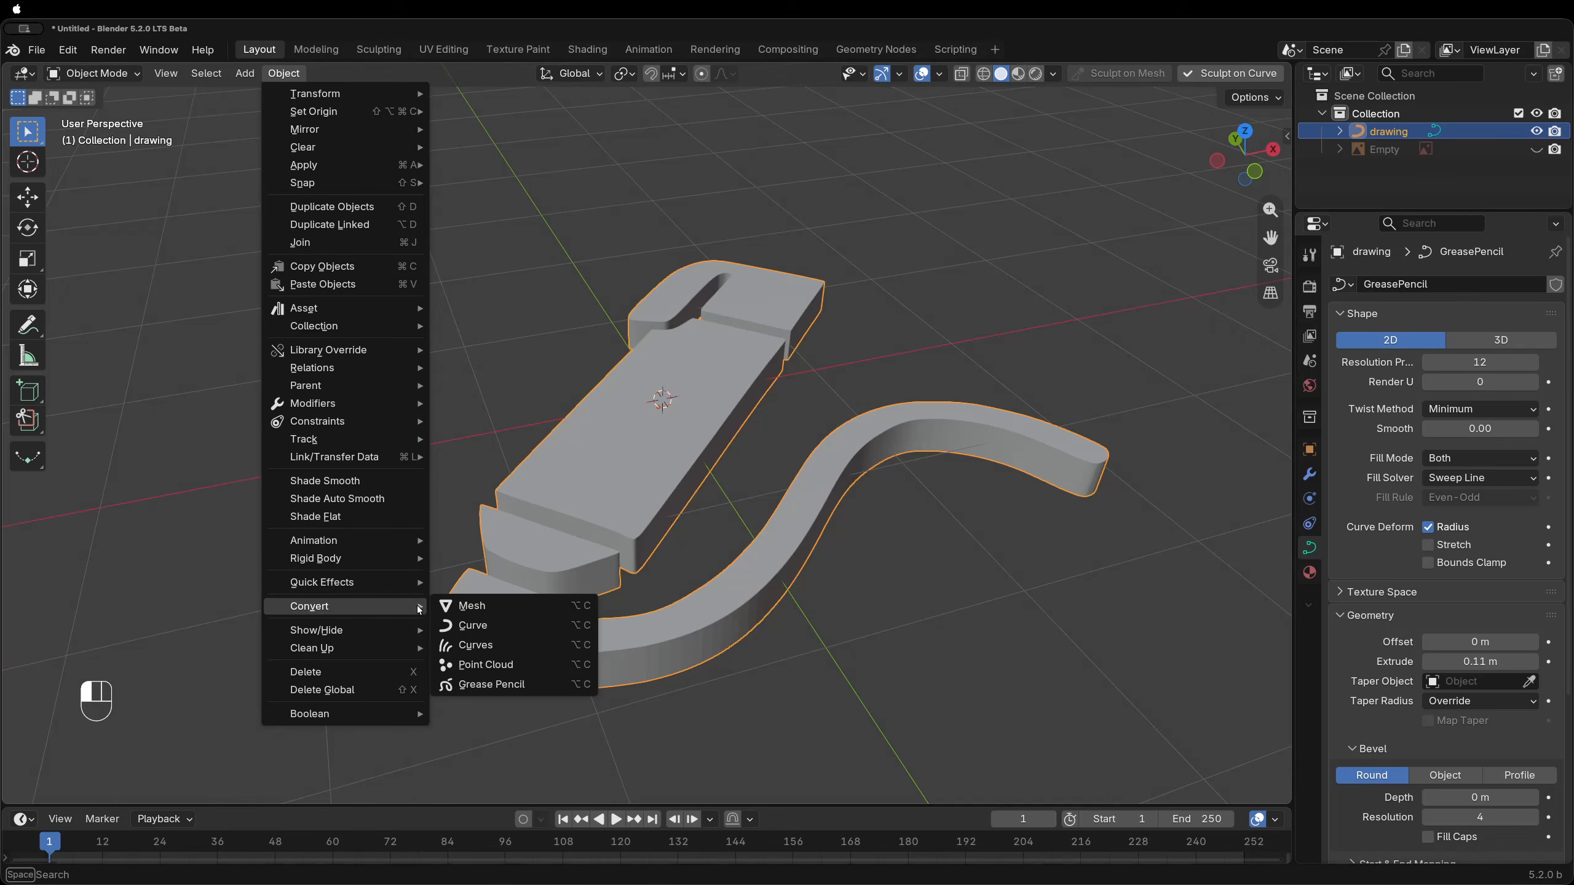
{"action": "left_click", "coordinate": [489, 605]}
Examine the converted mesh's geometry in Edit Mode from several angles and return to Object Mode
{"action": "key", "text": "Tab"}
{"action": "middle_click_drag", "start_coordinate": [645, 514], "coordinate": [521, 589]}
{"action": "scroll", "coordinate": [621, 515], "scroll_direction": "up", "scroll_amount": 5}
{"action": "scroll", "coordinate": [620, 515], "scroll_direction": "down", "scroll_amount": 5}
{"action": "scroll", "coordinate": [705, 407], "scroll_direction": "down", "scroll_amount": 5}
{"action": "scroll", "coordinate": [705, 408], "scroll_direction": "up", "scroll_amount": 5}
{"action": "scroll", "coordinate": [705, 408], "scroll_direction": "down", "scroll_amount": 4}
{"action": "middle_click_drag", "start_coordinate": [705, 408], "coordinate": [595, 394]}
{"action": "scroll", "coordinate": [625, 490], "scroll_direction": "up", "scroll_amount": 5}
{"action": "scroll", "coordinate": [625, 490], "scroll_direction": "down", "scroll_amount": 4}
{"action": "scroll", "coordinate": [624, 491], "scroll_direction": "up", "scroll_amount": 3}
{"action": "middle_click_drag", "start_coordinate": [681, 505], "coordinate": [649, 539]}
{"action": "key", "text": "a"}
{"action": "key", "text": "Tab"}
{"action": "scroll", "coordinate": [677, 494], "scroll_direction": "down", "scroll_amount": 3}
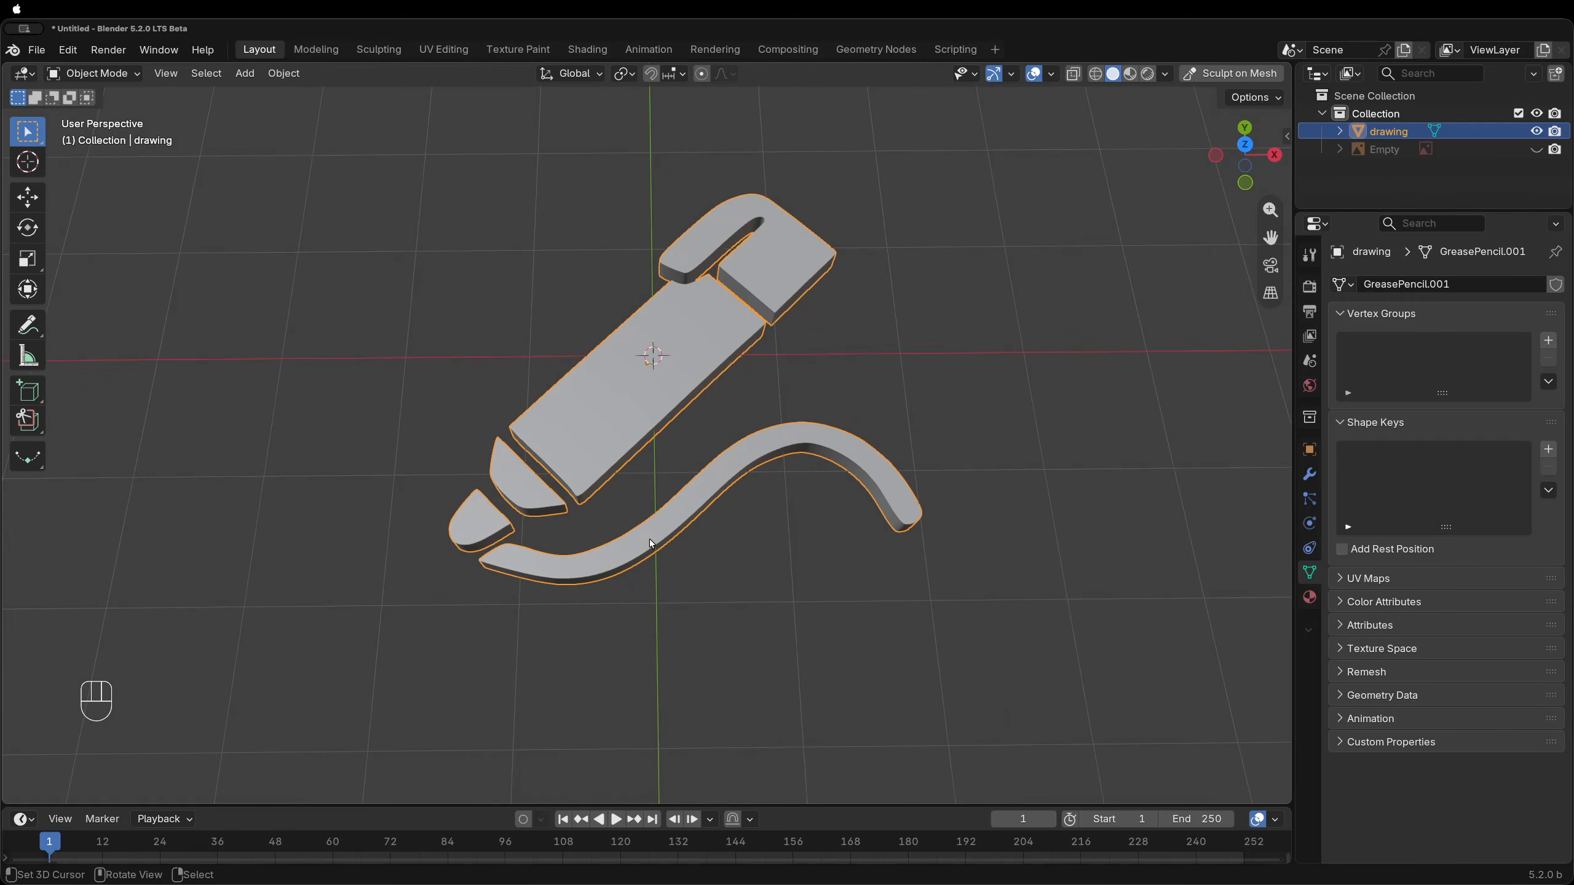
{"action": "key", "text": "super"}
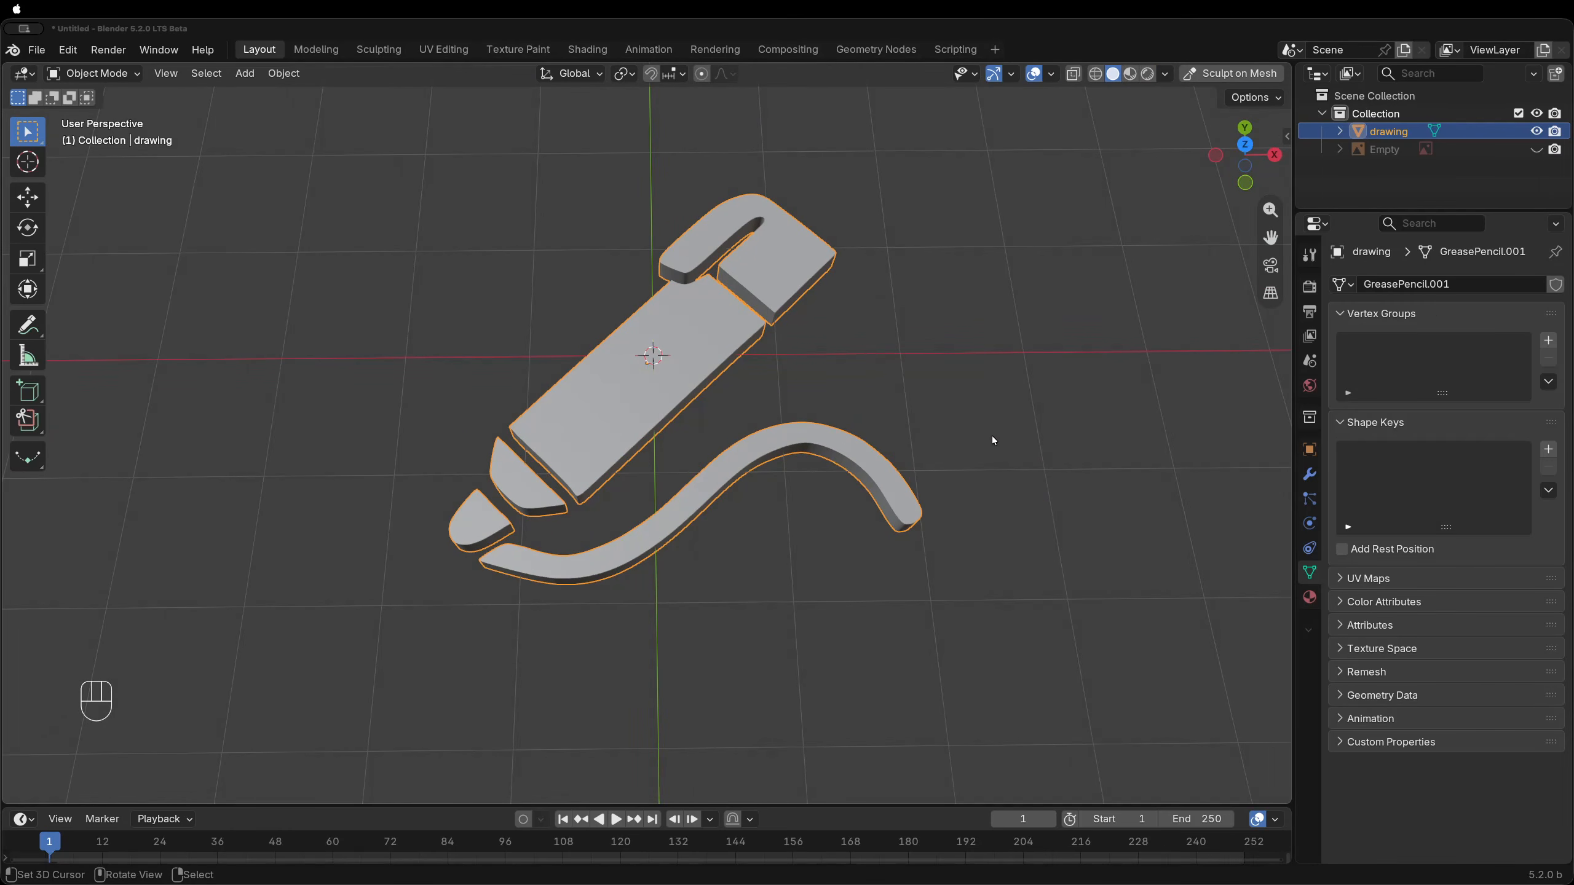